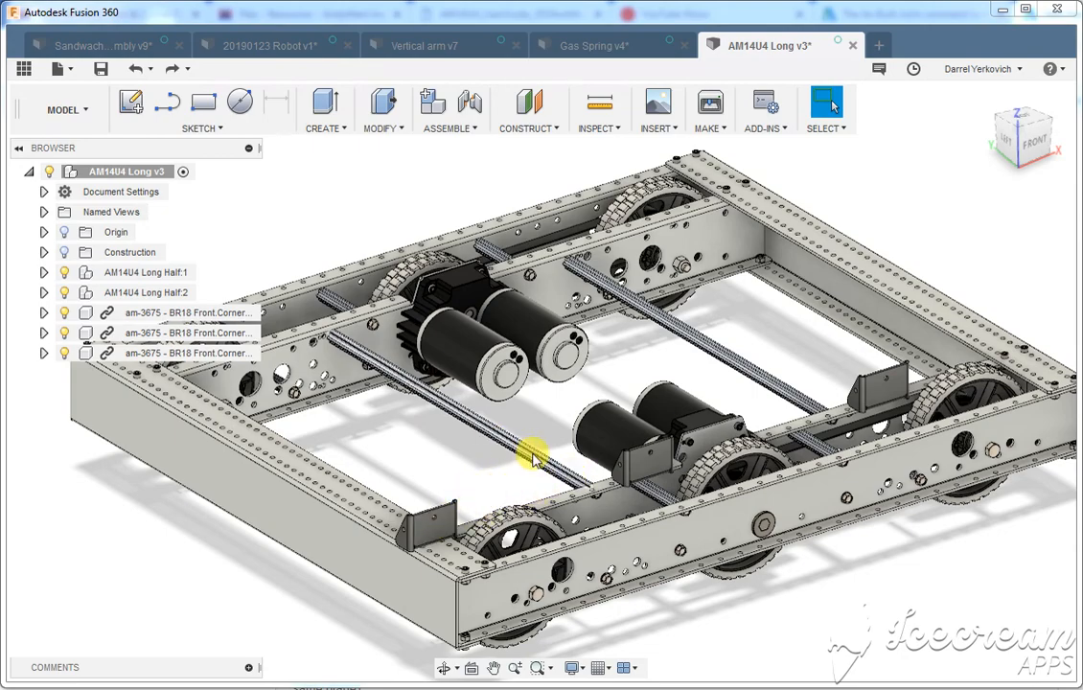
- Examine the corner bumper brackets along the chassis's inner side rail from several angles and up close
{"action": "middle_click_drag", "start_coordinate": [513, 450], "coordinate": [590, 445], "text": "shift"}
{"action": "scroll", "coordinate": [833, 439], "scroll_direction": "up", "scroll_amount": 5}
{"action": "scroll", "coordinate": [829, 451], "scroll_direction": "down", "scroll_amount": 6}
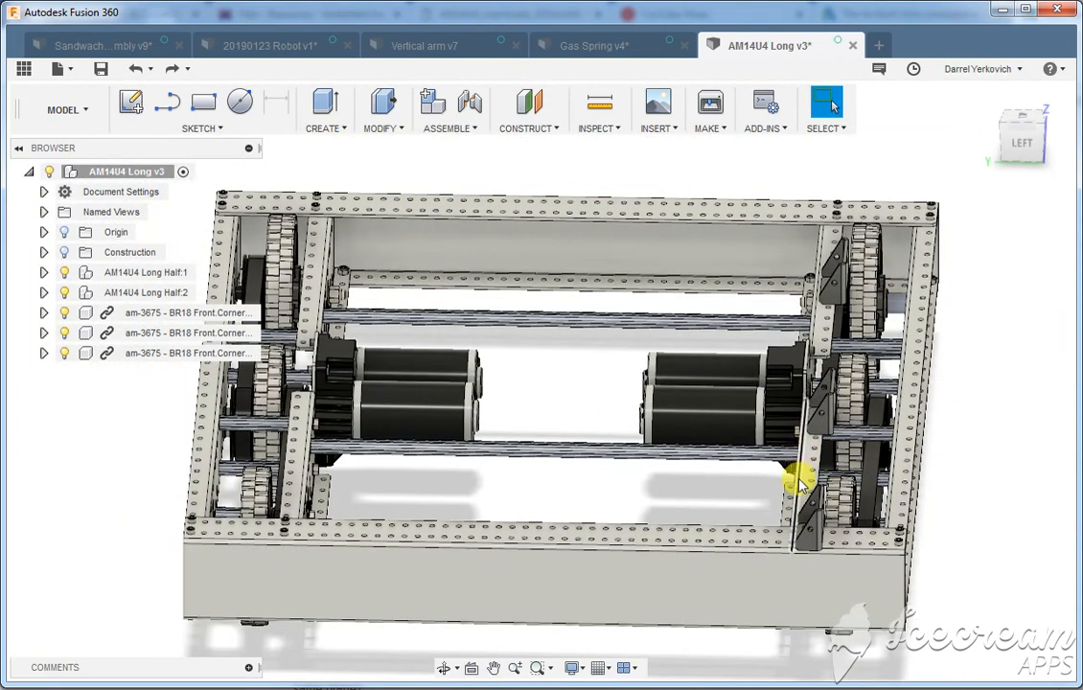
{"action": "middle_click_drag", "start_coordinate": [757, 482], "coordinate": [778, 554], "text": "shift"}
{"action": "scroll", "coordinate": [846, 452], "scroll_direction": "up", "scroll_amount": 8}
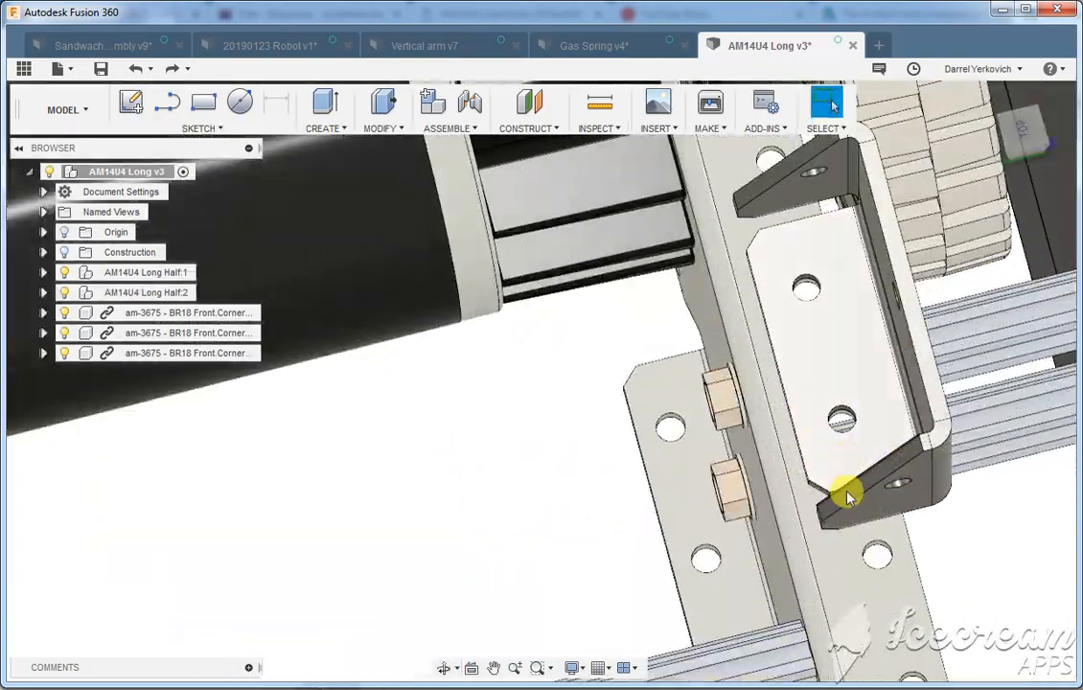
{"action": "scroll", "coordinate": [833, 508], "scroll_direction": "down", "scroll_amount": 8}
{"action": "middle_click_drag", "start_coordinate": [843, 560], "coordinate": [803, 467], "text": "shift"}
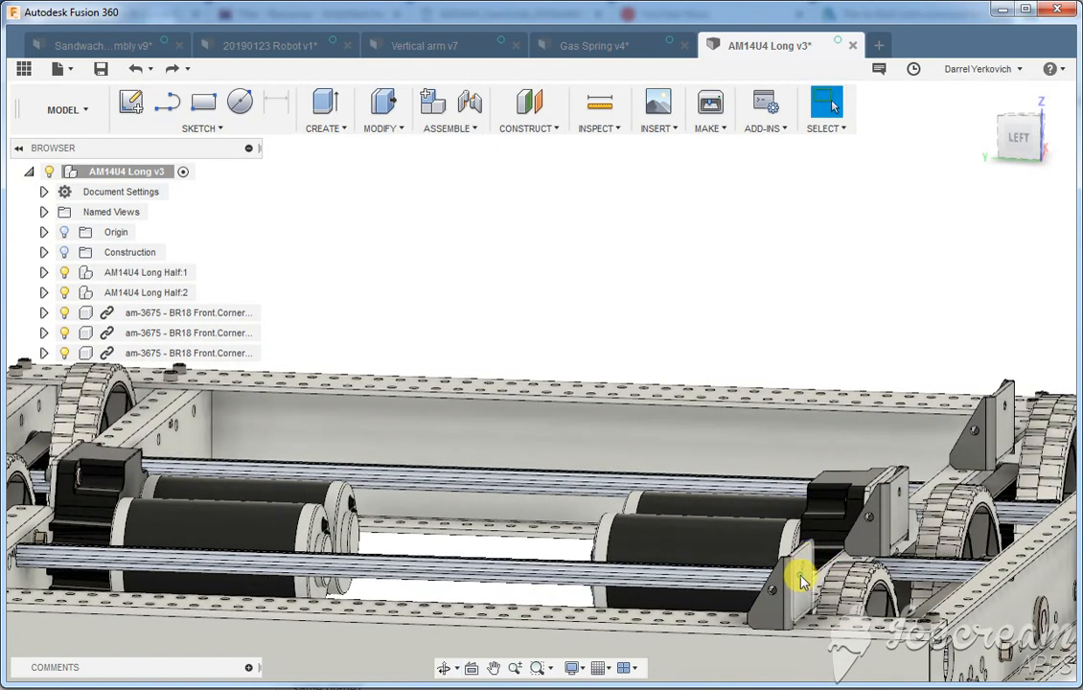
- Select the flat faces of the three bumper brackets, review the available assembly commands, and clear the selection
{"action": "left_click", "coordinate": [799, 575]}
{"action": "left_click", "coordinate": [901, 512], "text": "ctrl"}
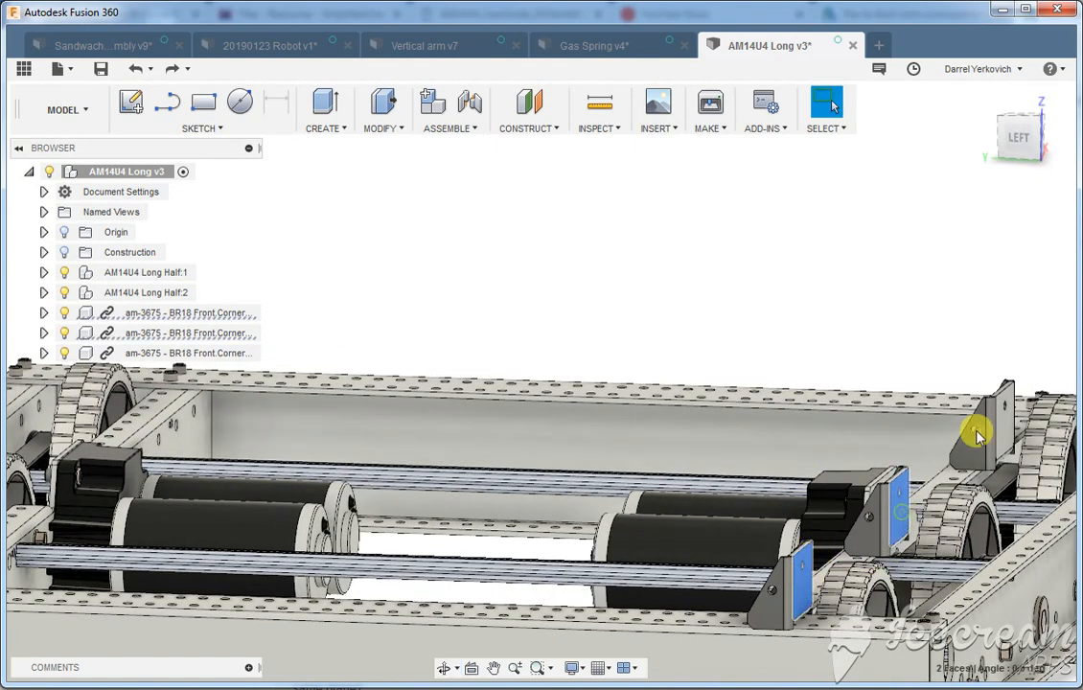
{"action": "left_click", "coordinate": [1002, 419], "text": "ctrl"}
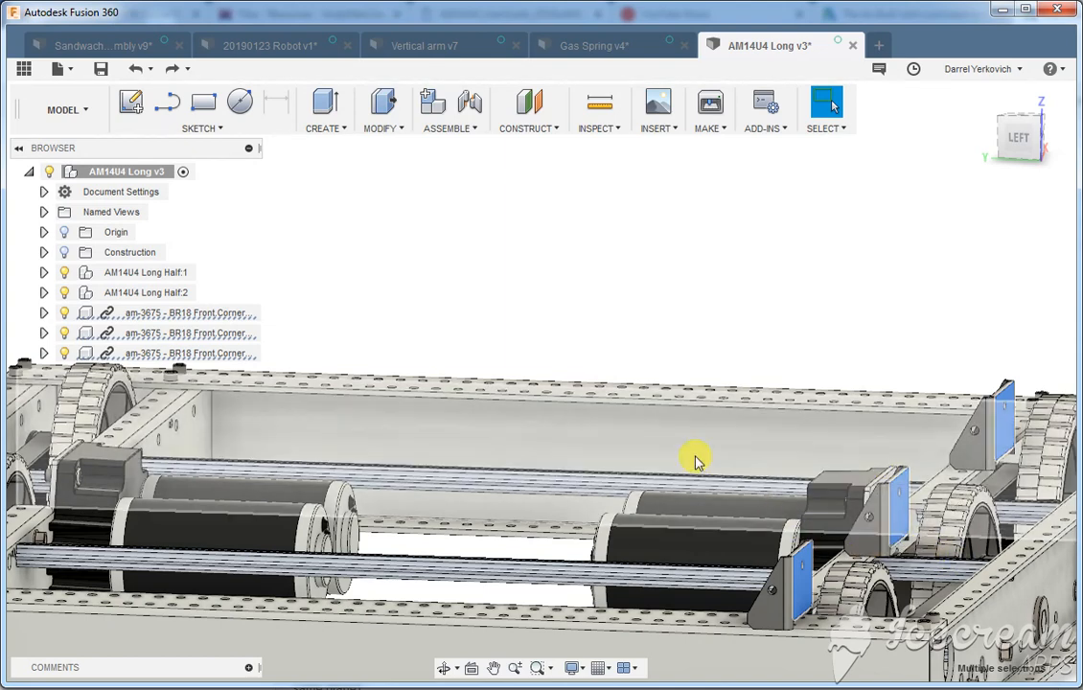
{"action": "scroll", "coordinate": [719, 494], "scroll_direction": "down", "scroll_amount": 3}
{"action": "mouse_move", "coordinate": [696, 478]}
{"action": "middle_mouse_down", "text": "shift"}
{"action": "mouse_move", "coordinate": [684, 467]}
{"action": "mouse_move", "coordinate": [659, 483]}
{"action": "mouse_move", "coordinate": [678, 506]}
{"action": "middle_mouse_up", "text": "shift"}
{"action": "middle_click_drag", "start_coordinate": [596, 518], "coordinate": [627, 391]}
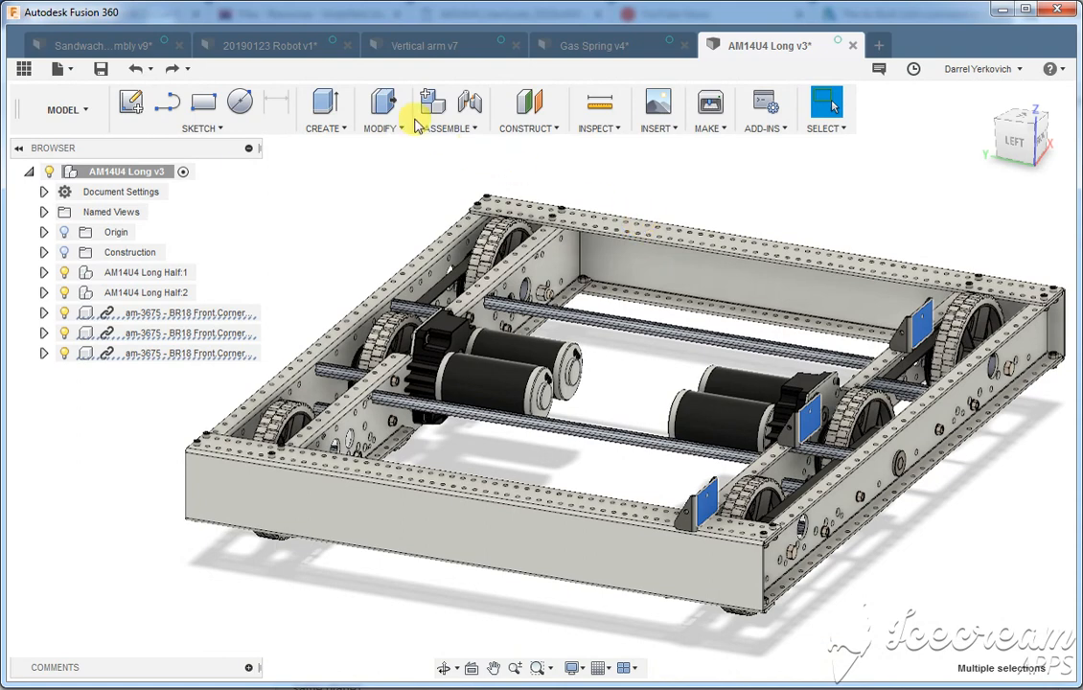
{"action": "left_click", "coordinate": [438, 130]}
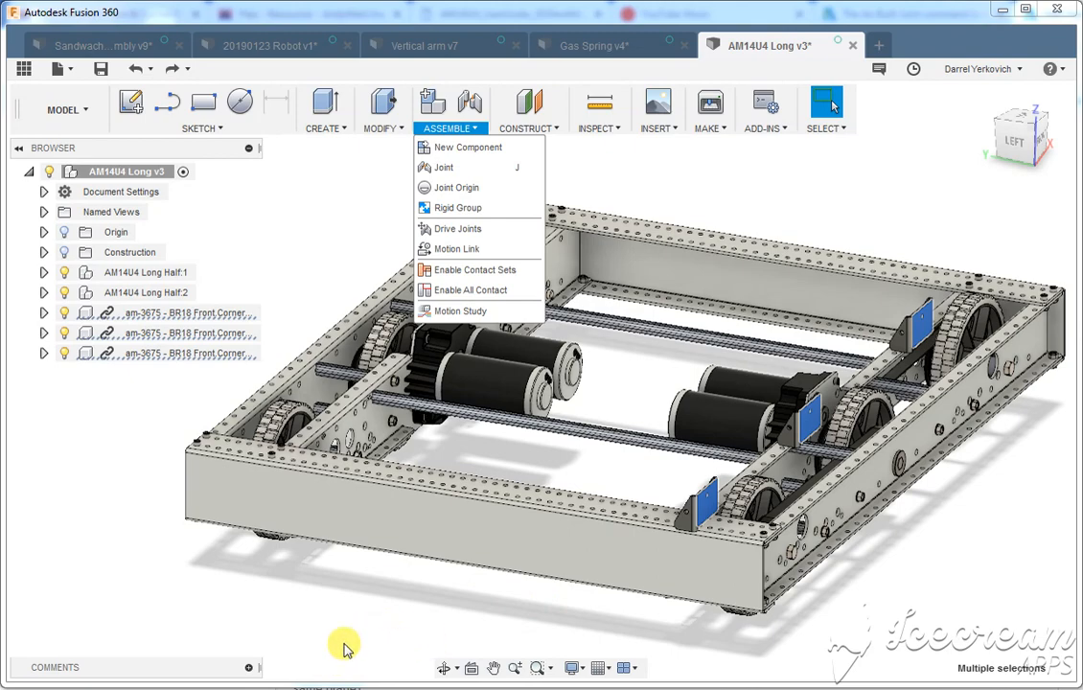
{"action": "left_click", "coordinate": [206, 599]}
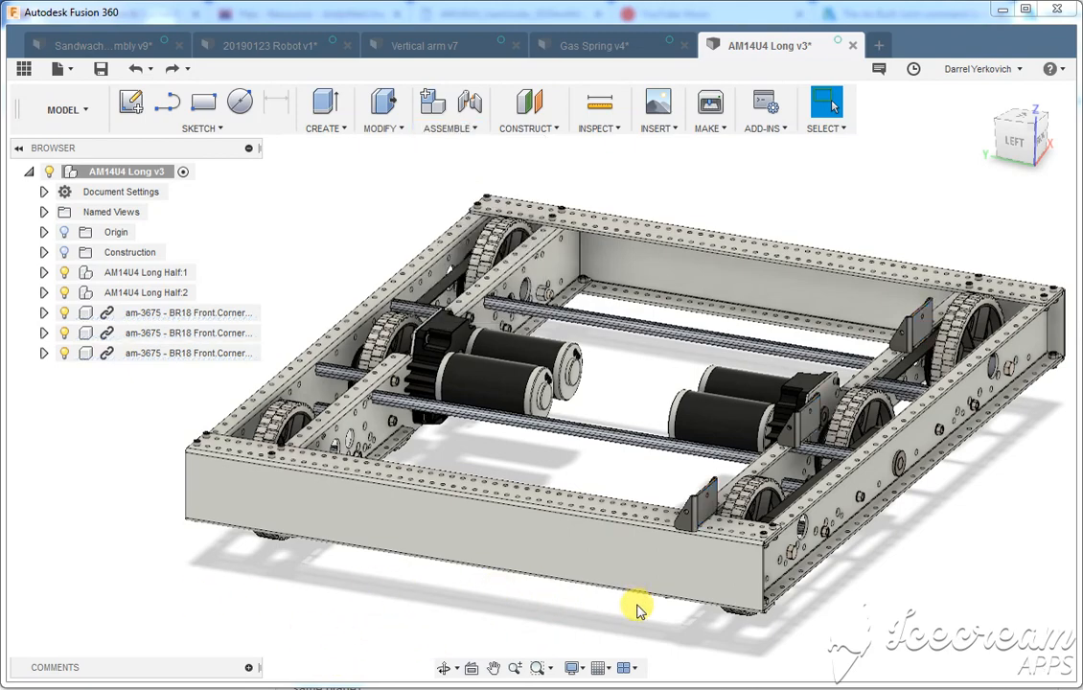
- Turn on design history capture for the AM14U4 Long assembly
{"action": "middle_click_drag", "start_coordinate": [811, 628], "coordinate": [754, 605], "text": "shift"}
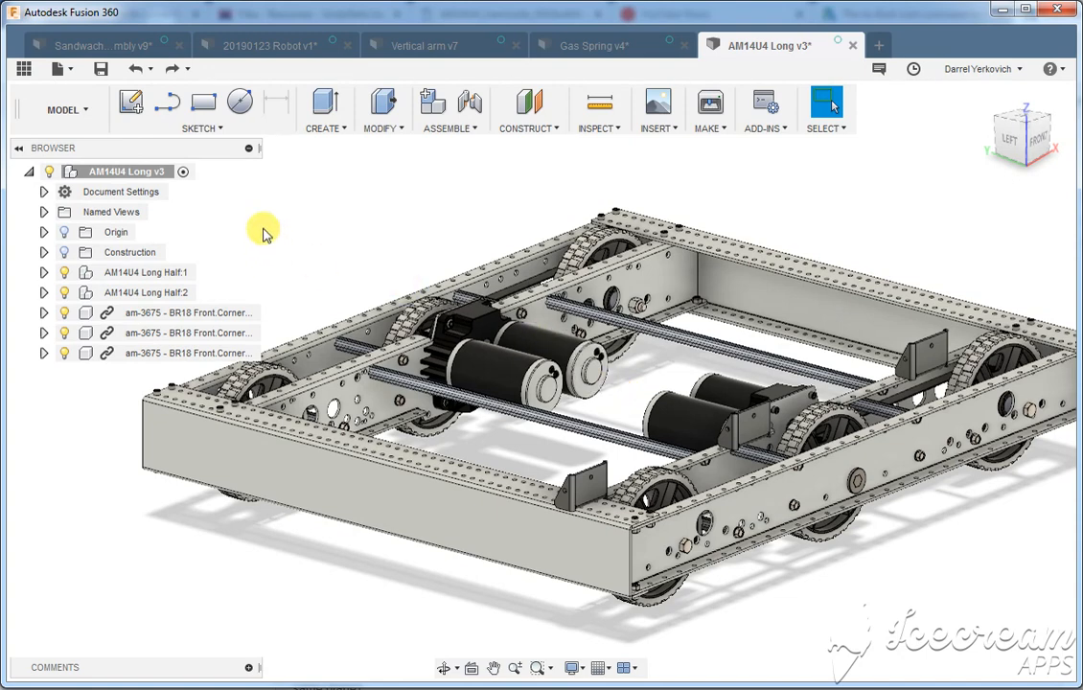
{"action": "right_click", "coordinate": [128, 178]}
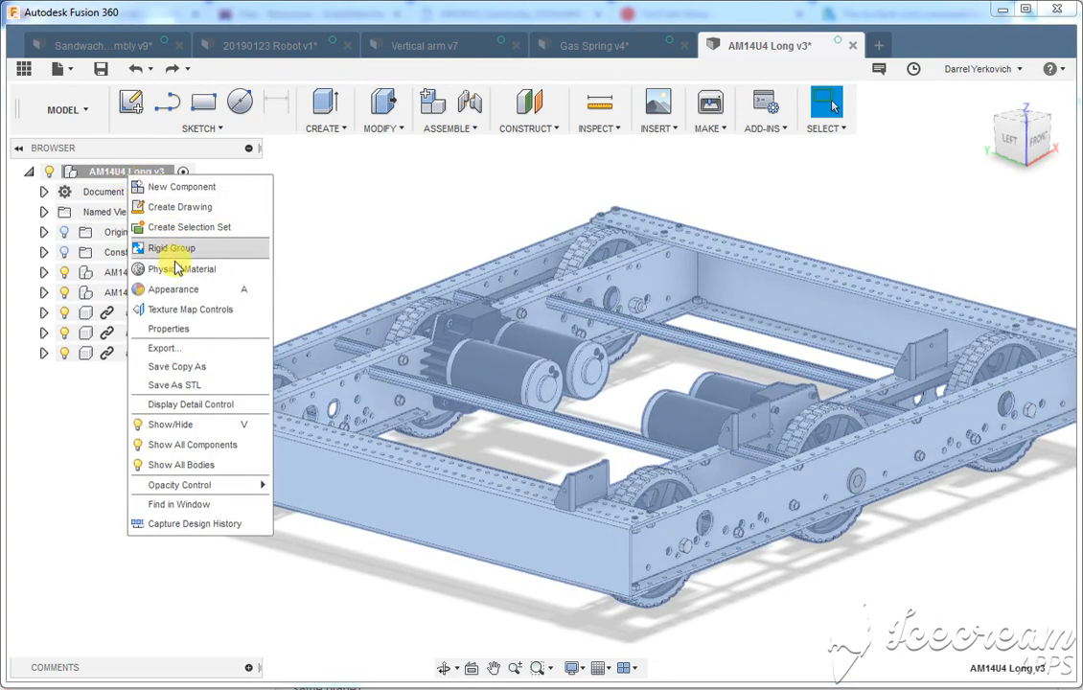
{"action": "left_click", "coordinate": [221, 525]}
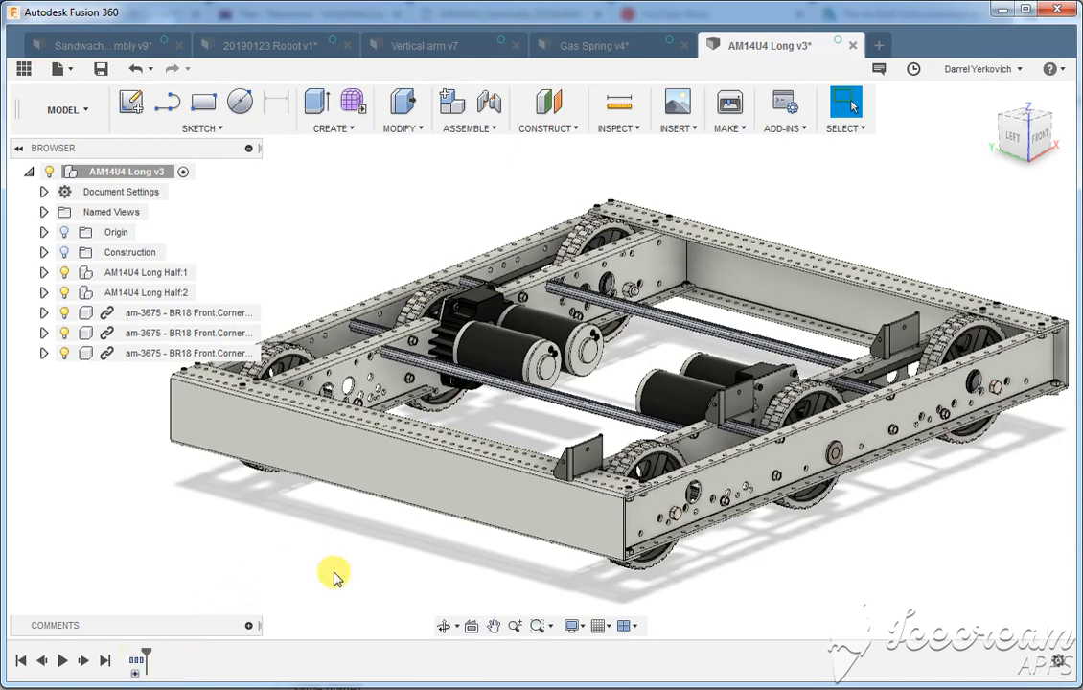
- Create a rigid as-built joint between the bumper bracket at the near corner and the chassis end plate
{"action": "scroll", "coordinate": [609, 283], "scroll_direction": "up", "scroll_amount": 5}
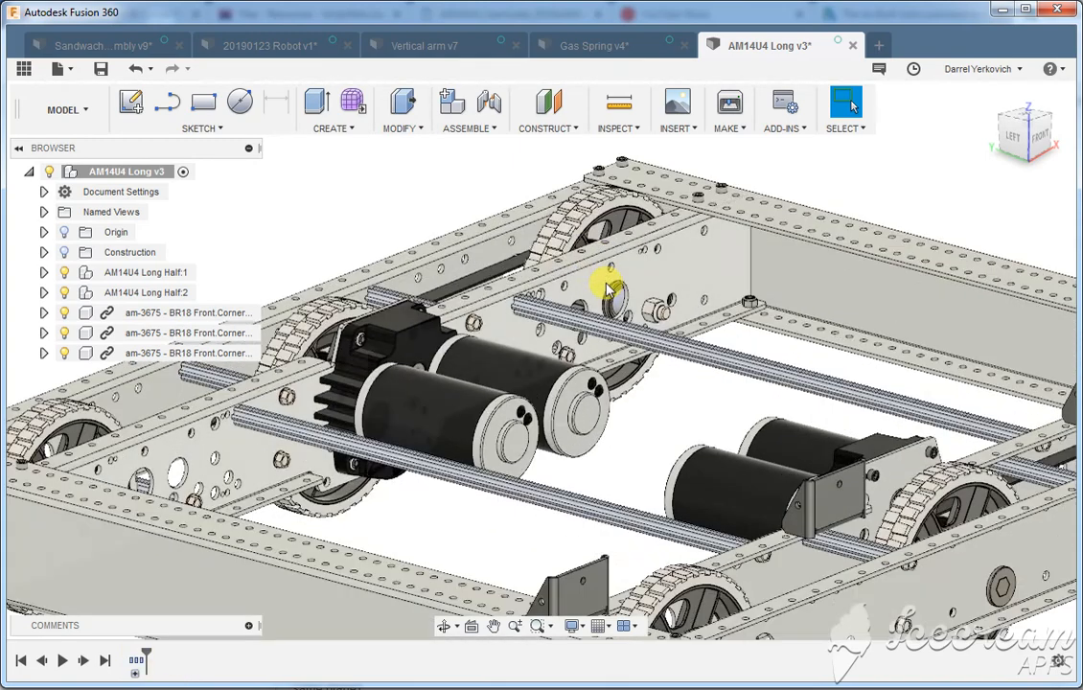
{"action": "left_click", "coordinate": [463, 128]}
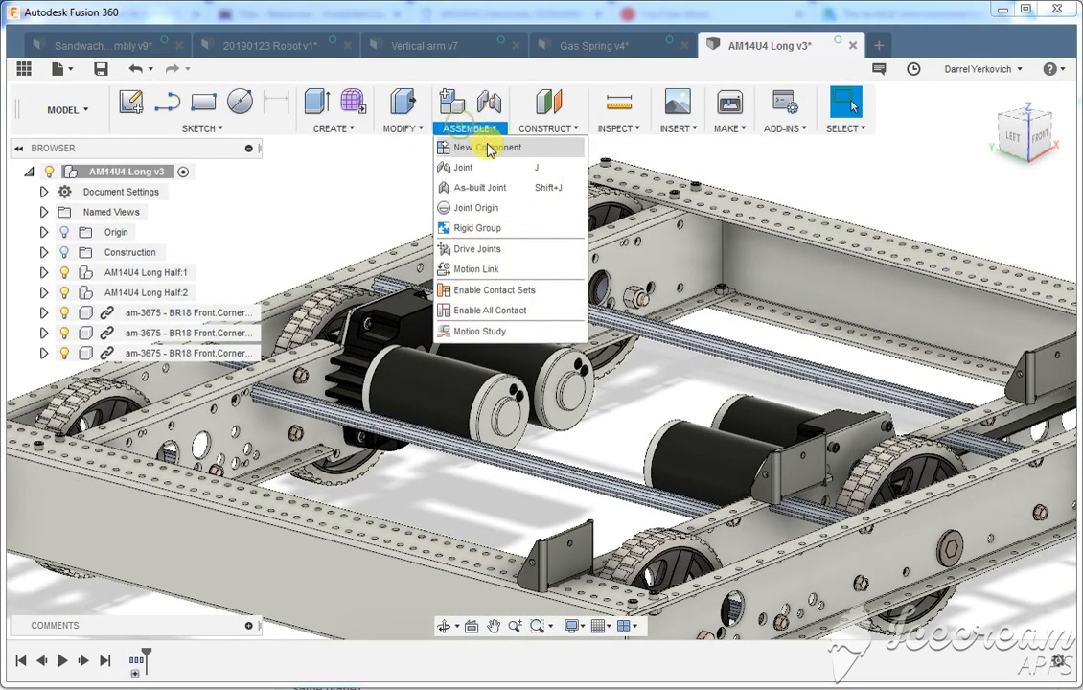
{"action": "left_click", "coordinate": [492, 189]}
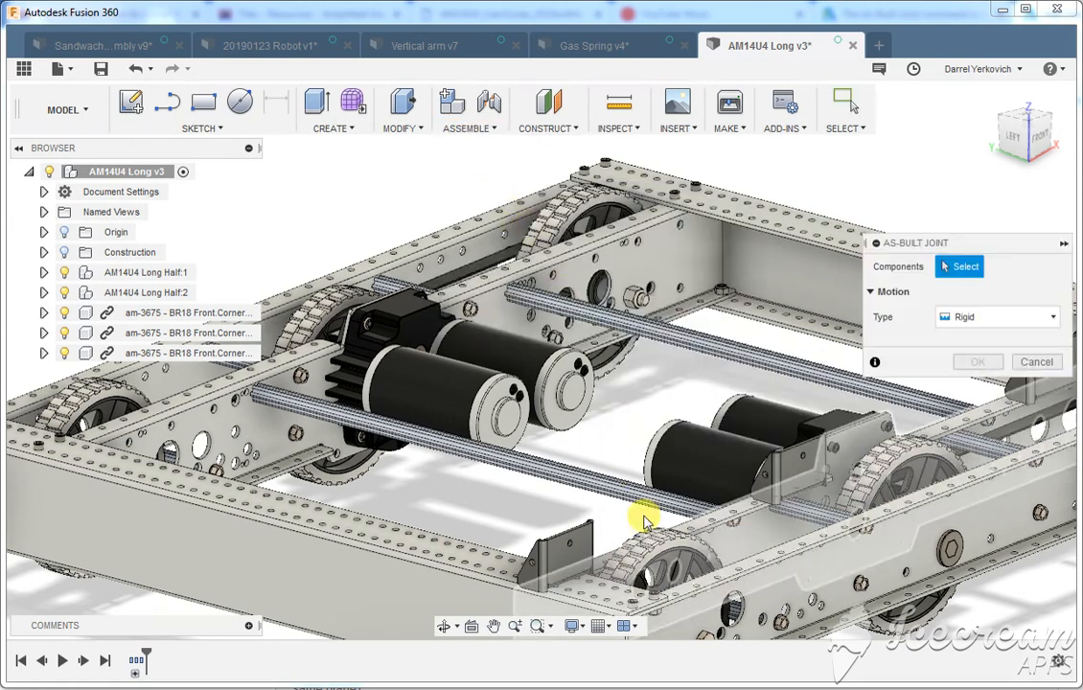
{"action": "left_click", "coordinate": [560, 566]}
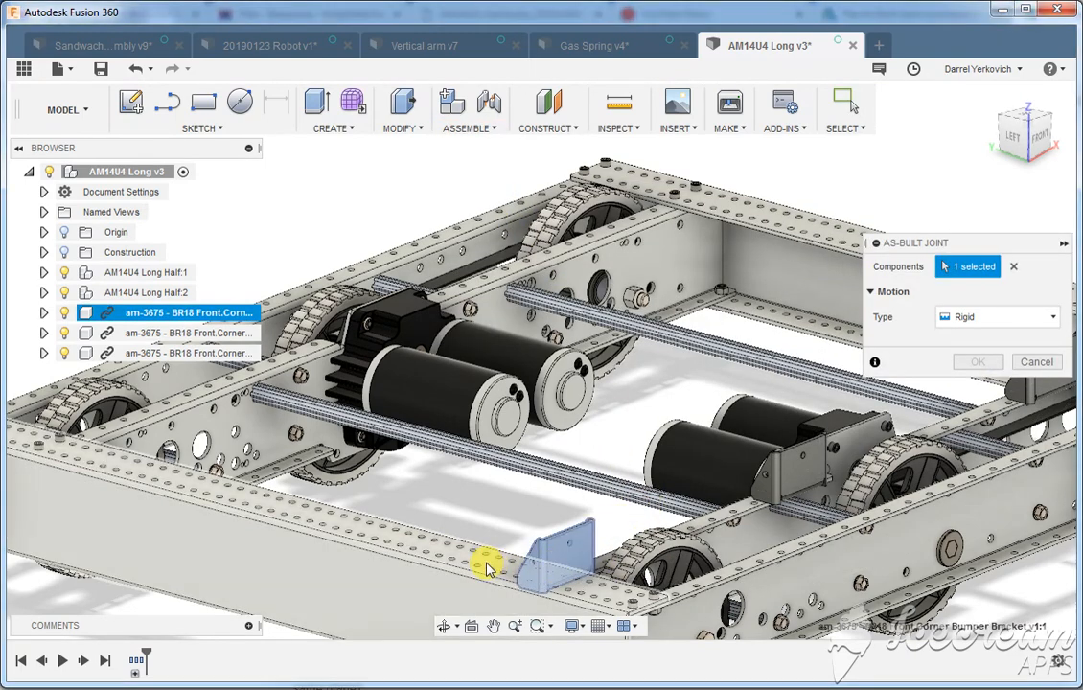
{"action": "left_click", "coordinate": [506, 565]}
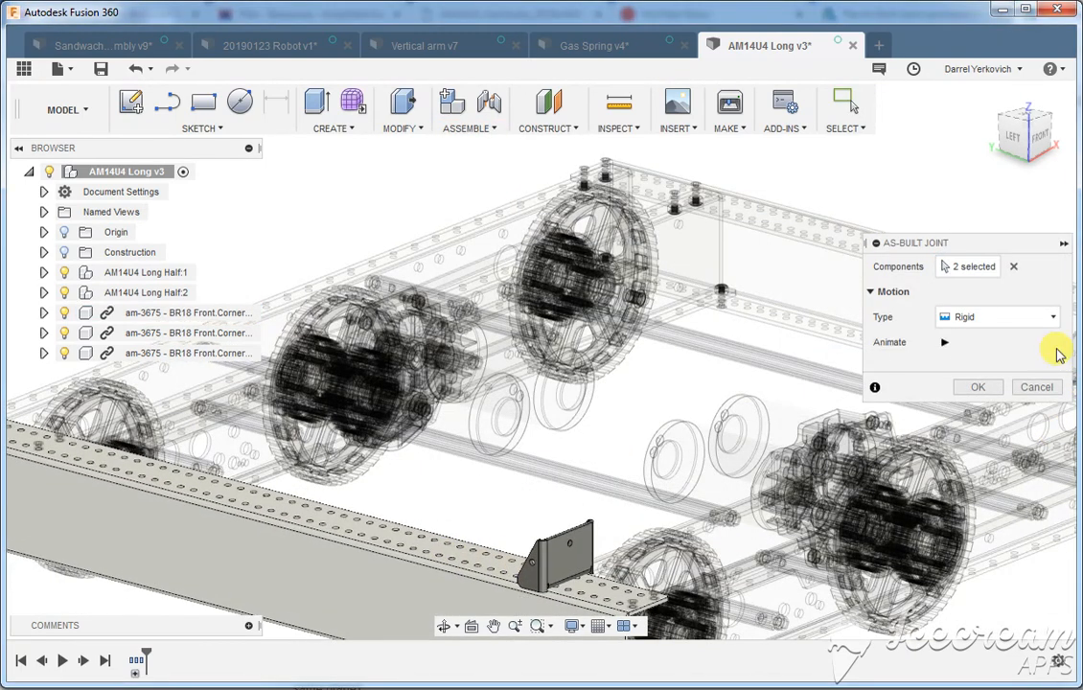
{"action": "left_click", "coordinate": [977, 386]}
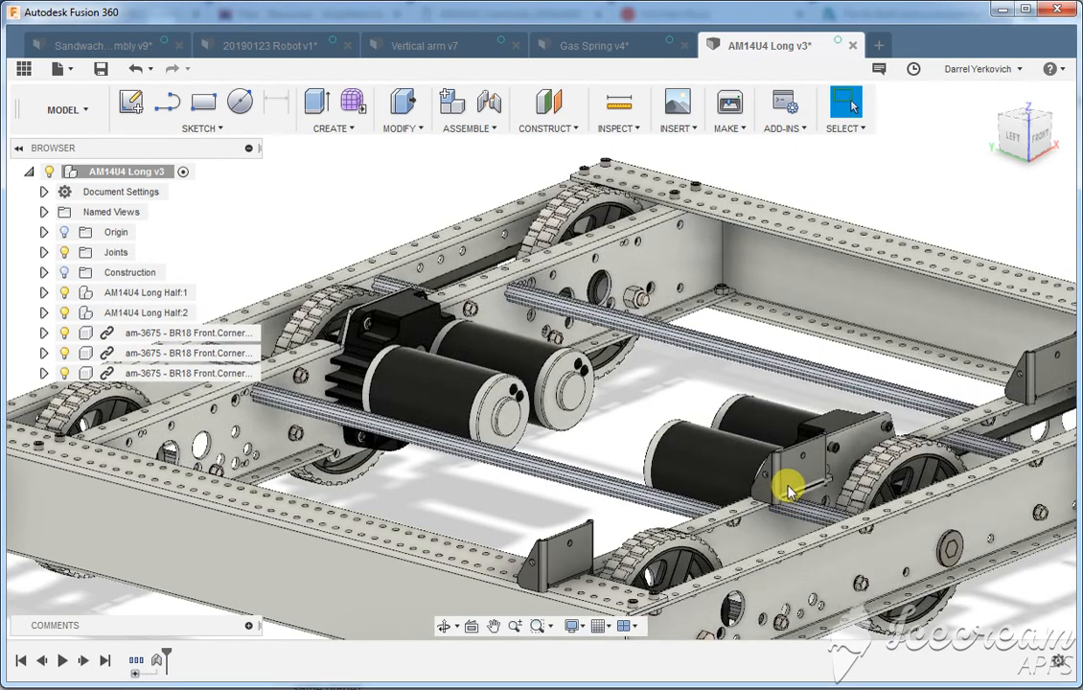
- Create a rigid as-built joint between the middle bumper bracket beside the motors and the inner side rail
{"action": "right_click", "coordinate": [640, 364]}
{"action": "left_click", "coordinate": [644, 379]}
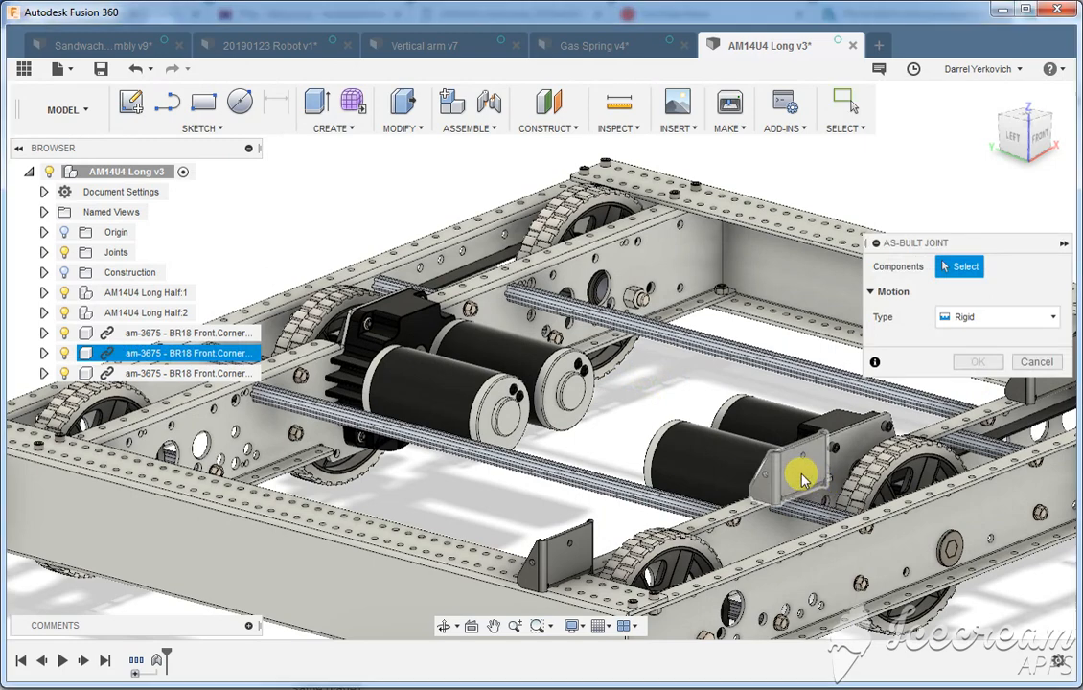
{"action": "left_click", "coordinate": [740, 513]}
{"action": "left_click", "coordinate": [744, 511]}
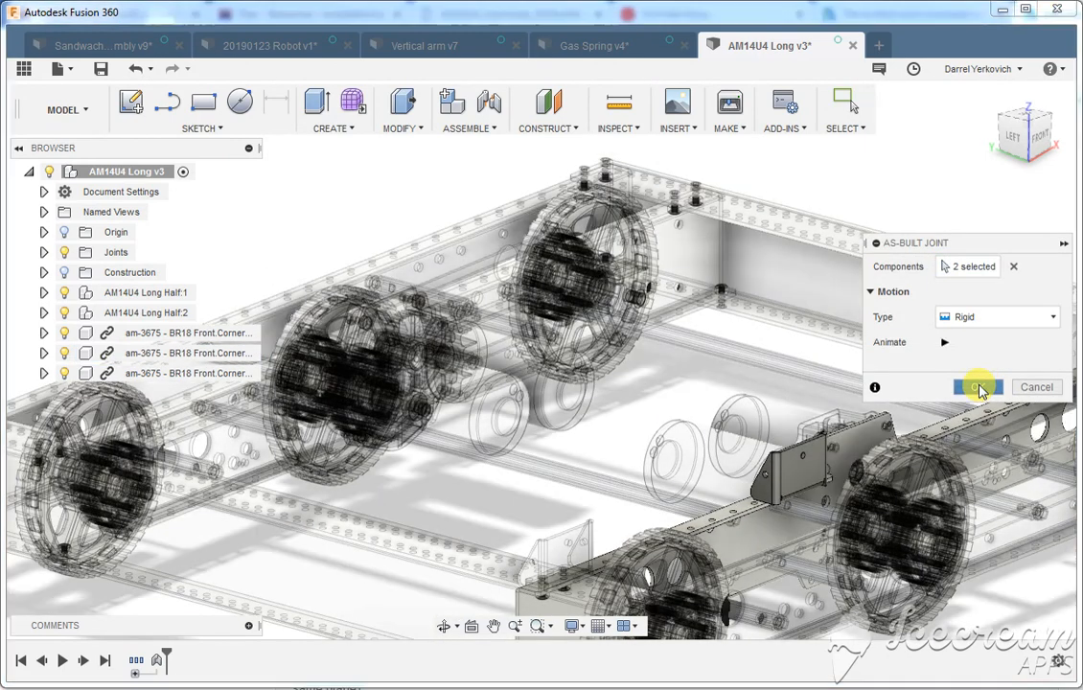
{"action": "left_click", "coordinate": [980, 388]}
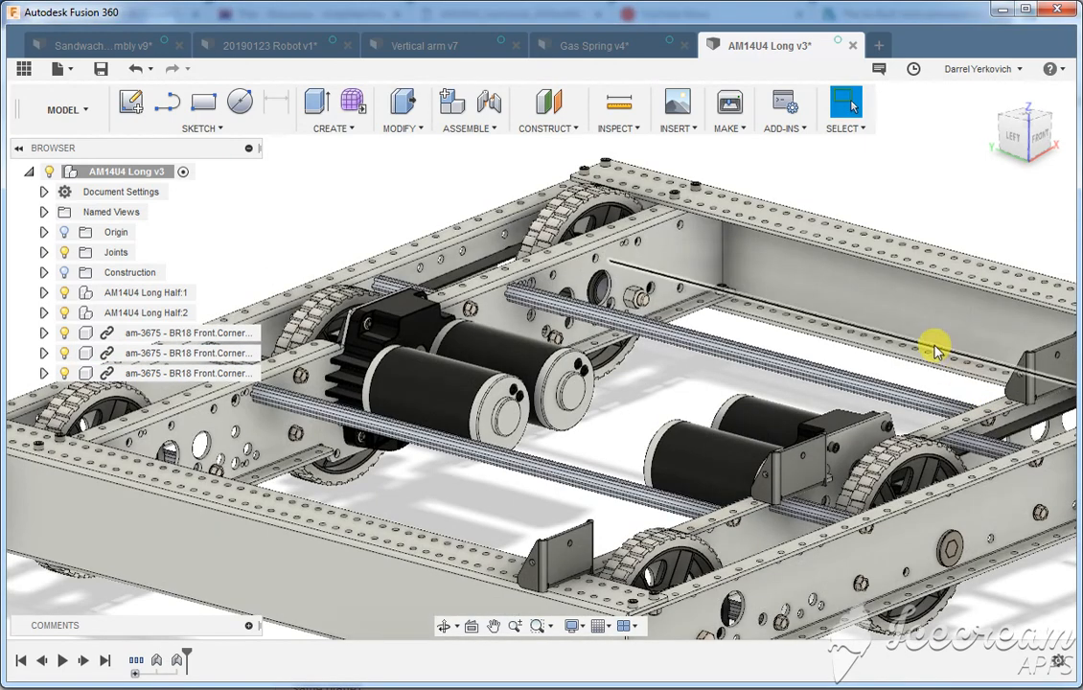
- Create a rigid as-built joint between the far bumper bracket and the inner side rail
{"action": "right_click", "coordinate": [958, 382]}
{"action": "left_click", "coordinate": [958, 338]}
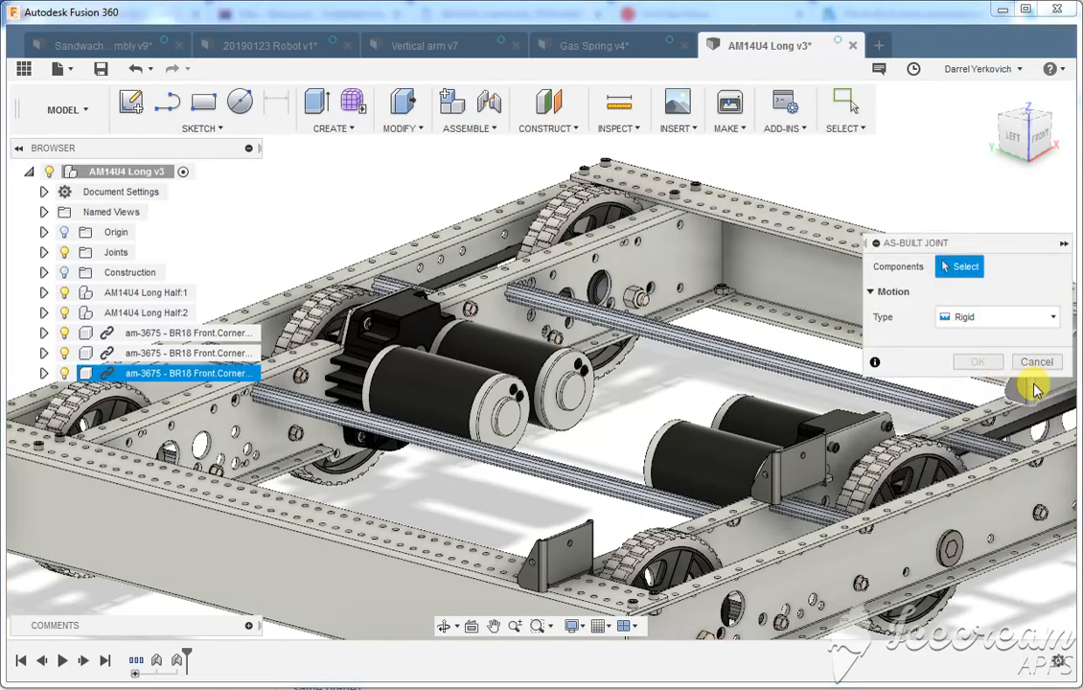
{"action": "left_click", "coordinate": [1001, 407]}
{"action": "left_click", "coordinate": [1001, 407]}
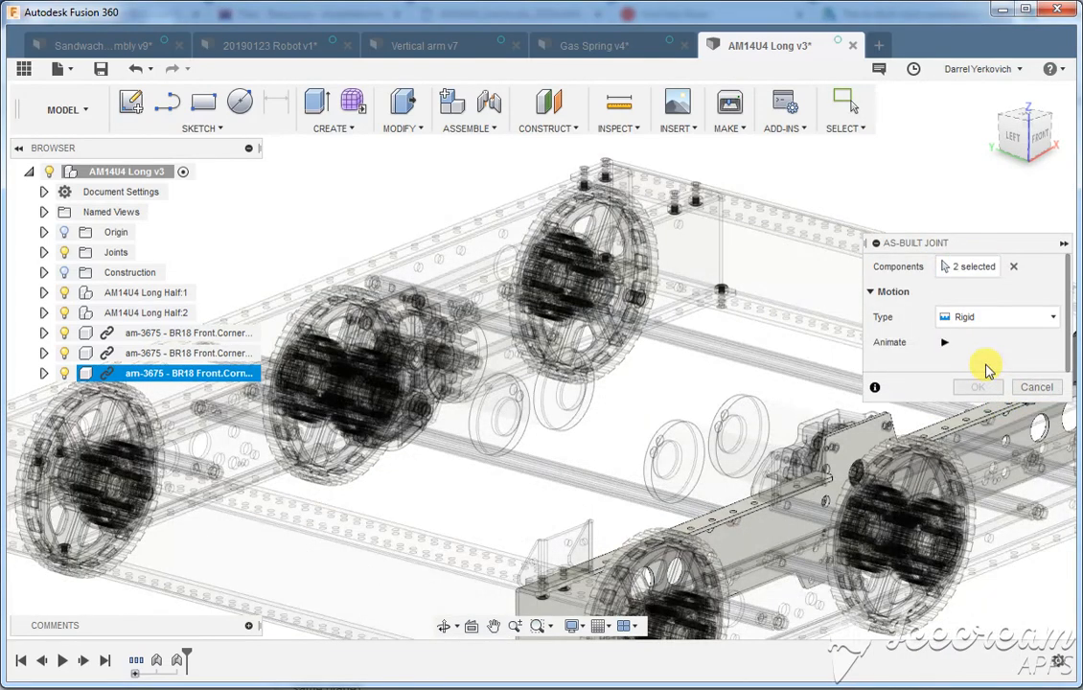
{"action": "left_click", "coordinate": [984, 388]}
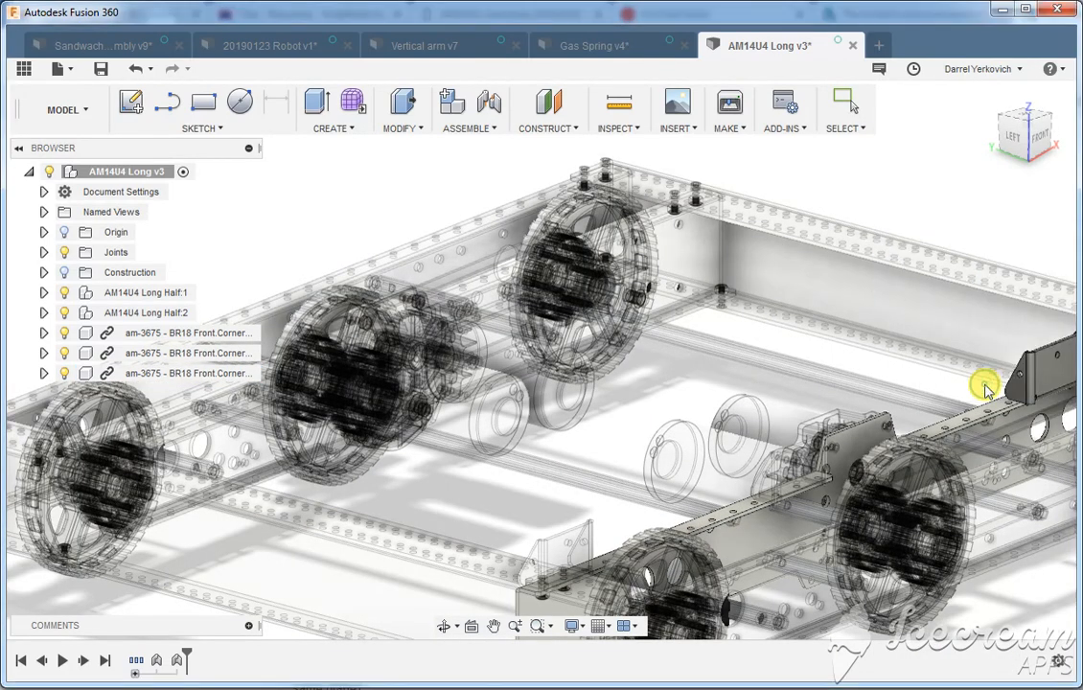
{"action": "scroll", "coordinate": [918, 351], "scroll_direction": "down", "scroll_amount": 10}
{"action": "left_click_drag", "start_coordinate": [838, 350], "coordinate": [635, 392]}
{"action": "key", "text": "Escape"}
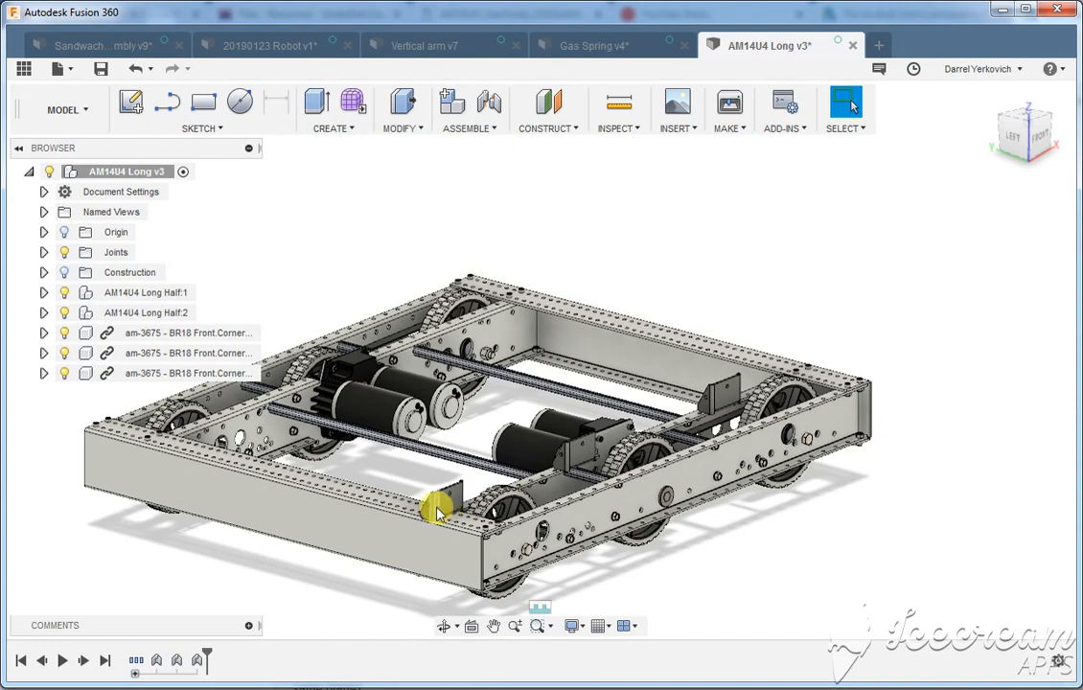
- Test for loose chassis parts by moving the outer side rail and wheel hub hardware, and undo the moves
{"action": "scroll", "coordinate": [432, 513], "scroll_direction": "up", "scroll_amount": 4}
{"action": "scroll", "coordinate": [469, 527], "scroll_direction": "up", "scroll_amount": 2}
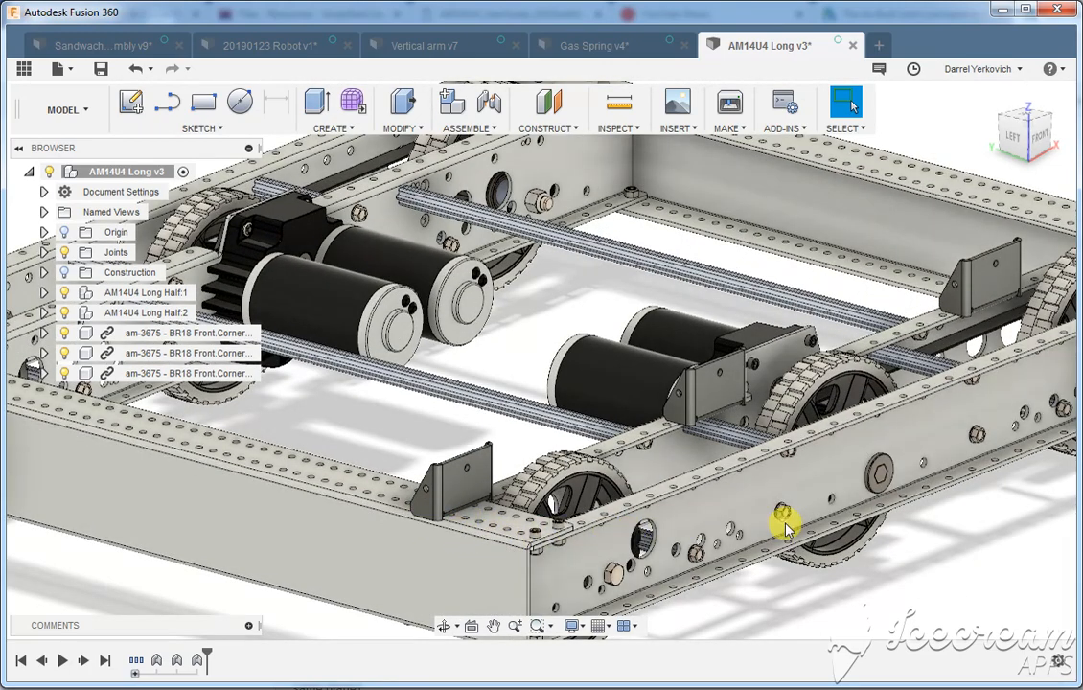
{"action": "left_click_drag", "start_coordinate": [778, 393], "coordinate": [776, 359]}
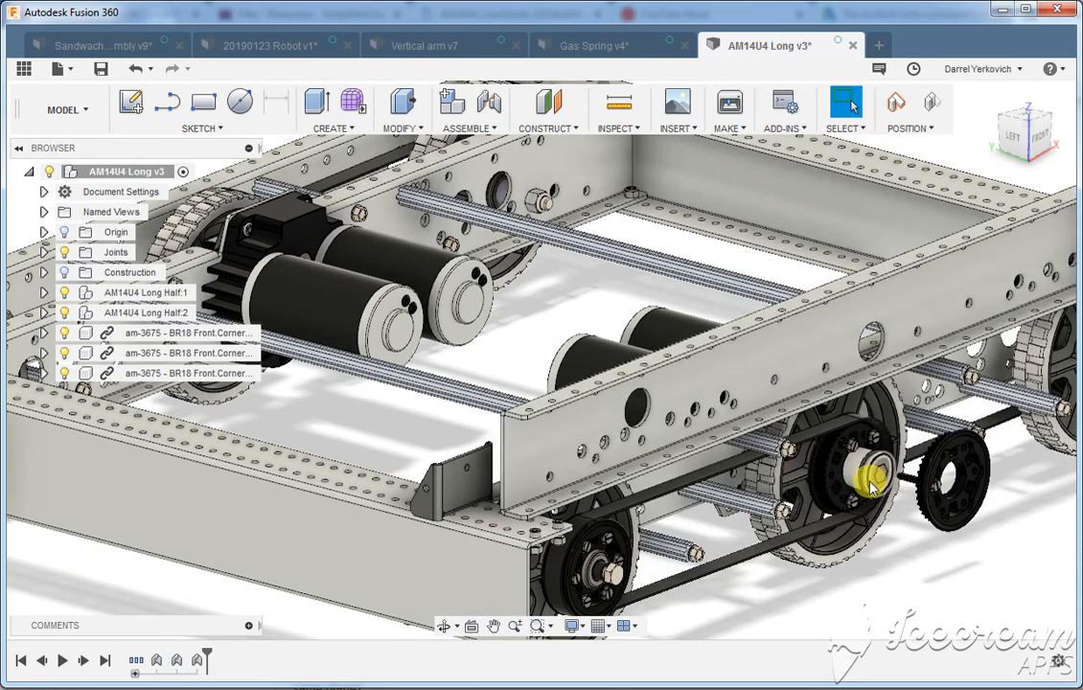
{"action": "left_click_drag", "start_coordinate": [872, 485], "coordinate": [834, 517]}
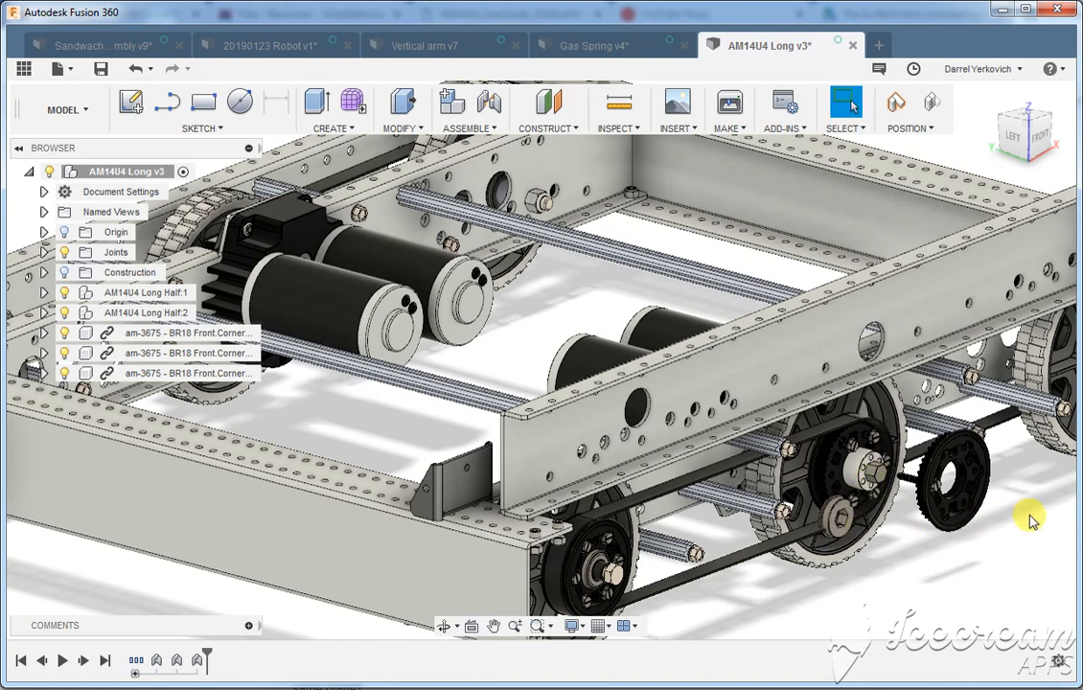
{"action": "key", "text": "ctrl+z"}
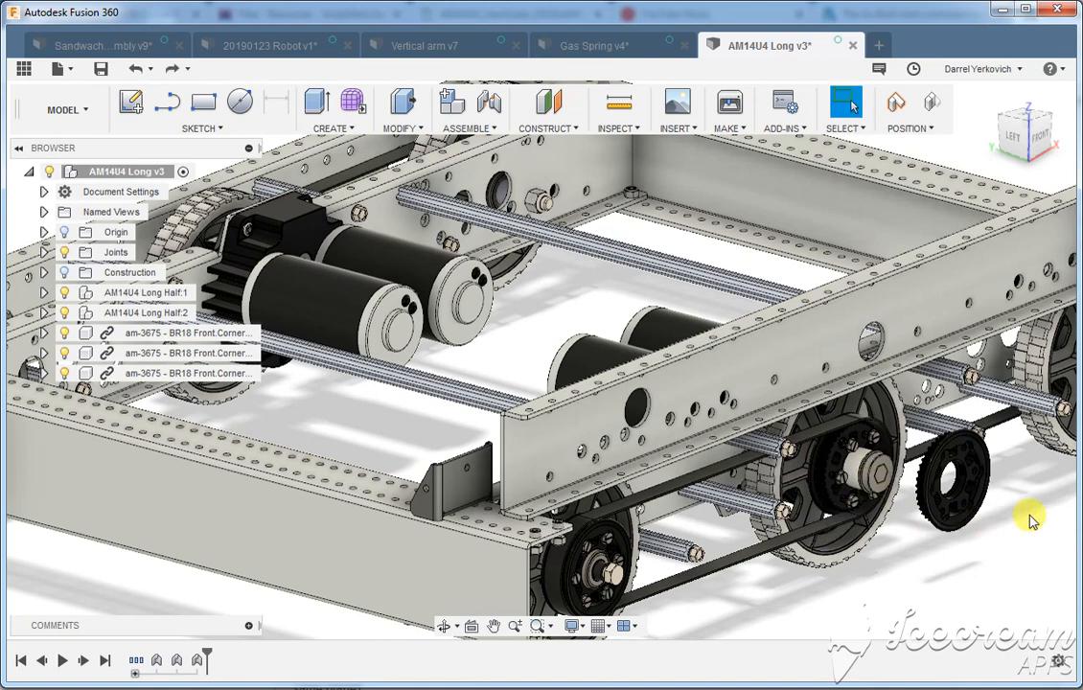
{"action": "key", "text": "ctrl+z"}
{"action": "key", "text": "ctrl+z"}
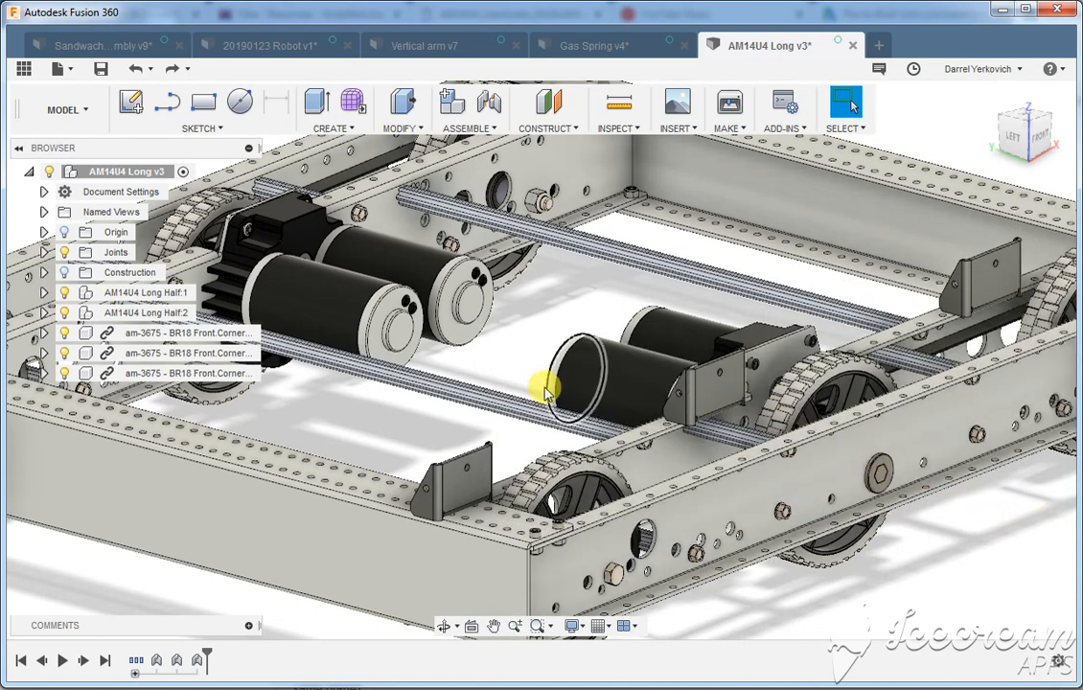
- Create a rigid group from AM14U4 Long Half:1 including its child components, and check it with a trial move that is undone
{"action": "right_click", "coordinate": [110, 297]}
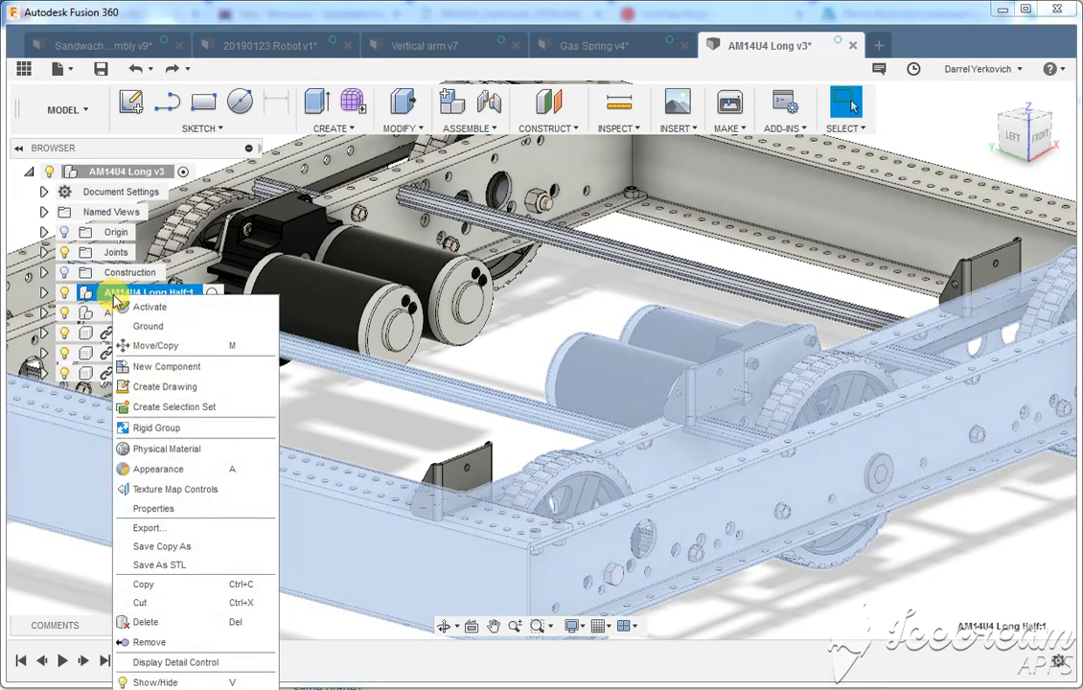
{"action": "left_click", "coordinate": [175, 428]}
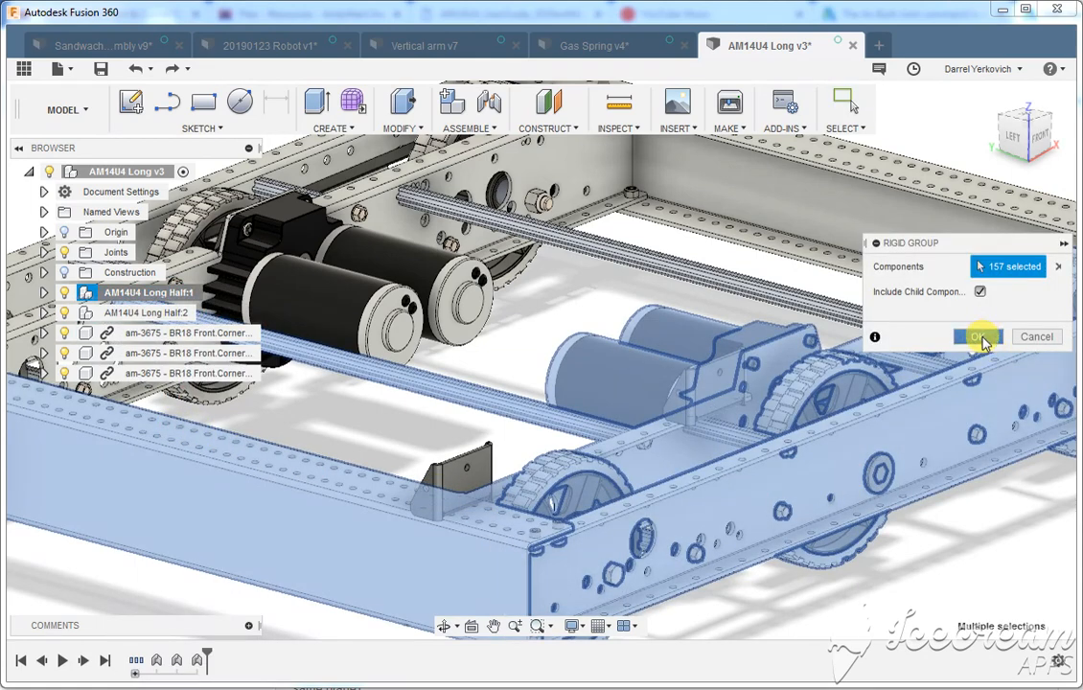
{"action": "left_click", "coordinate": [978, 337]}
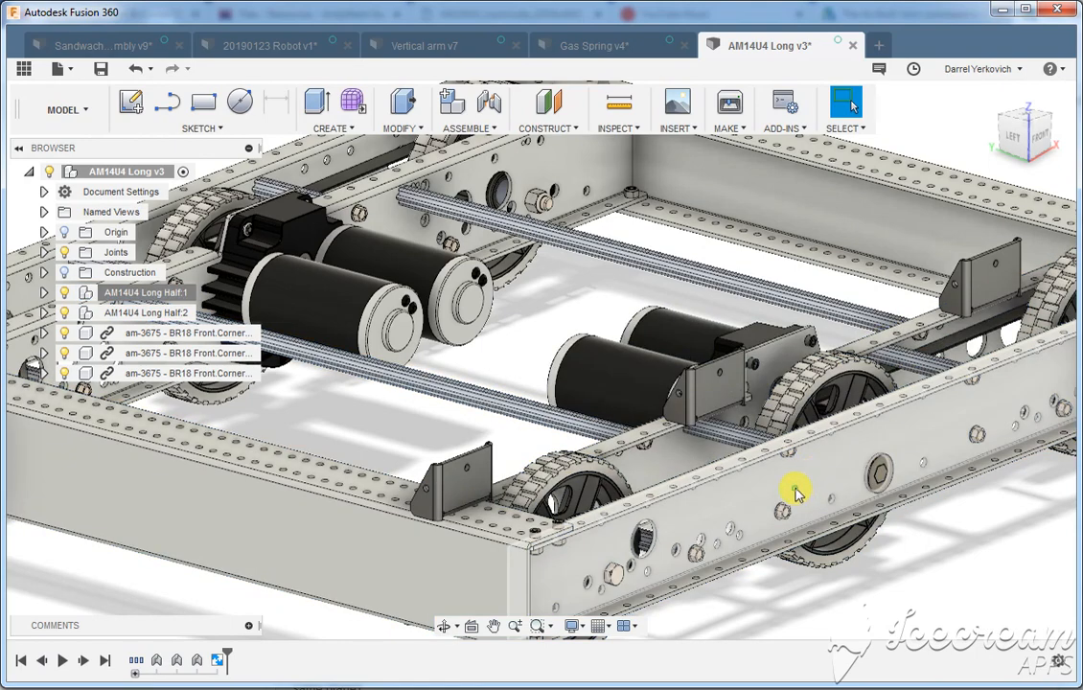
{"action": "left_click_drag", "start_coordinate": [828, 458], "coordinate": [837, 428]}
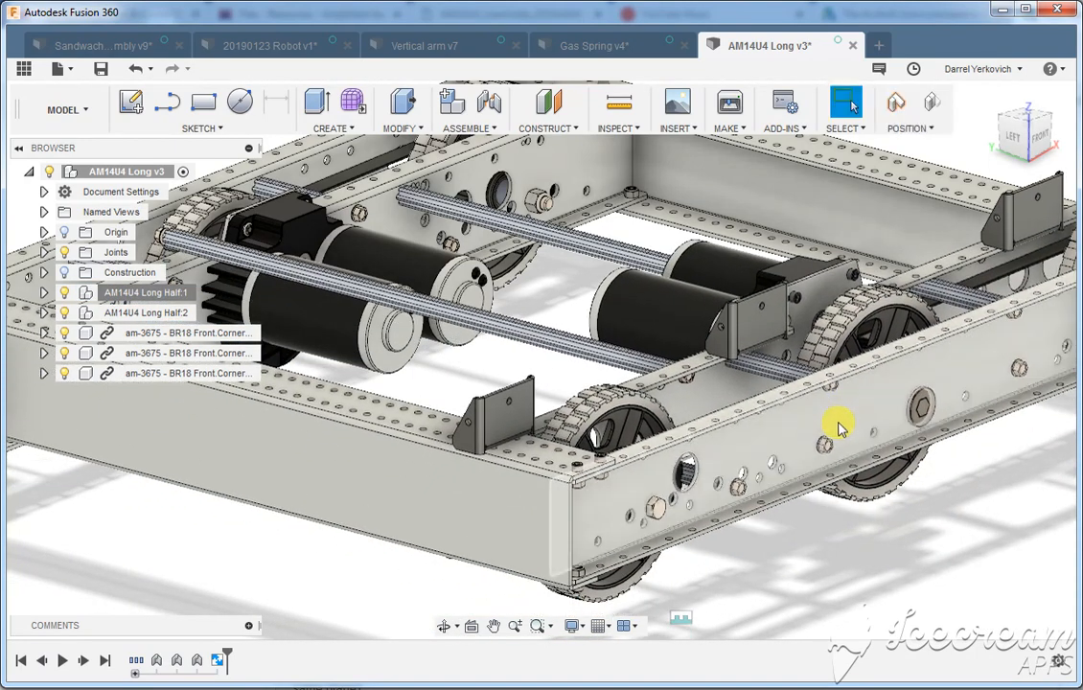
{"action": "key", "text": "ctrl+z"}
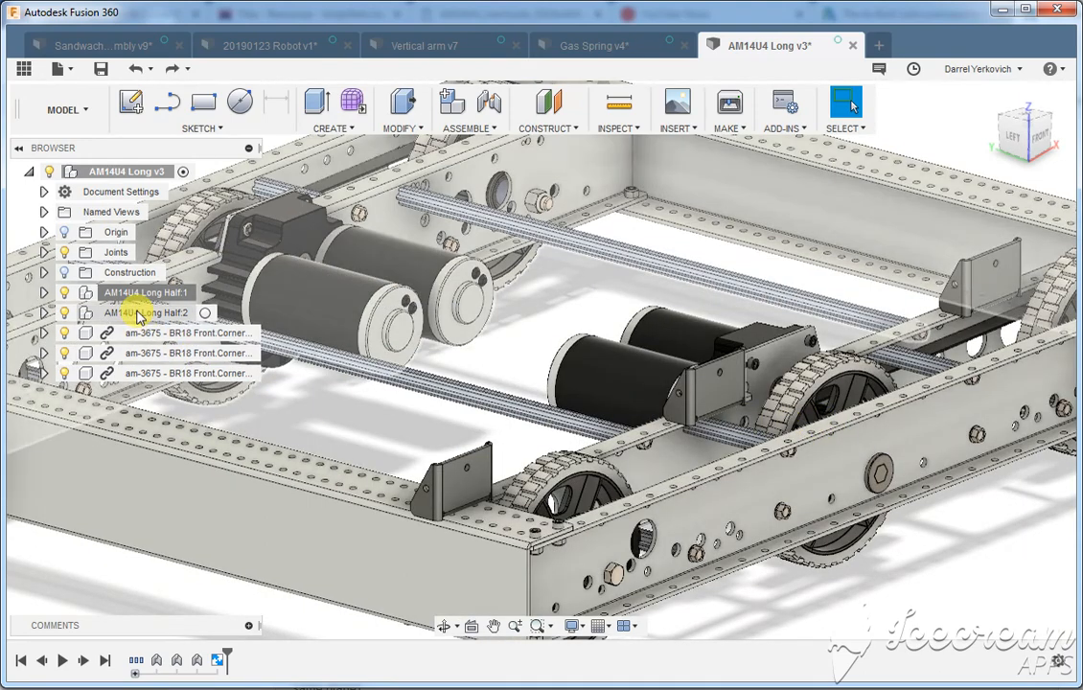
{"action": "left_click", "coordinate": [139, 314]}
{"action": "right_click", "coordinate": [139, 314]}
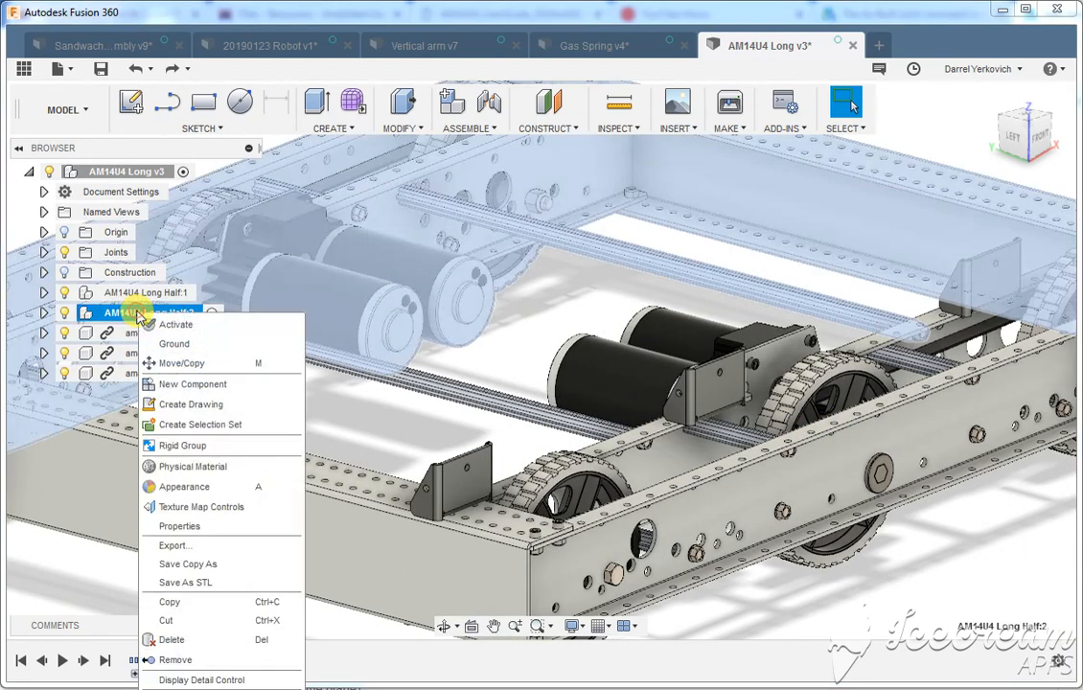
{"action": "left_click", "coordinate": [182, 445]}
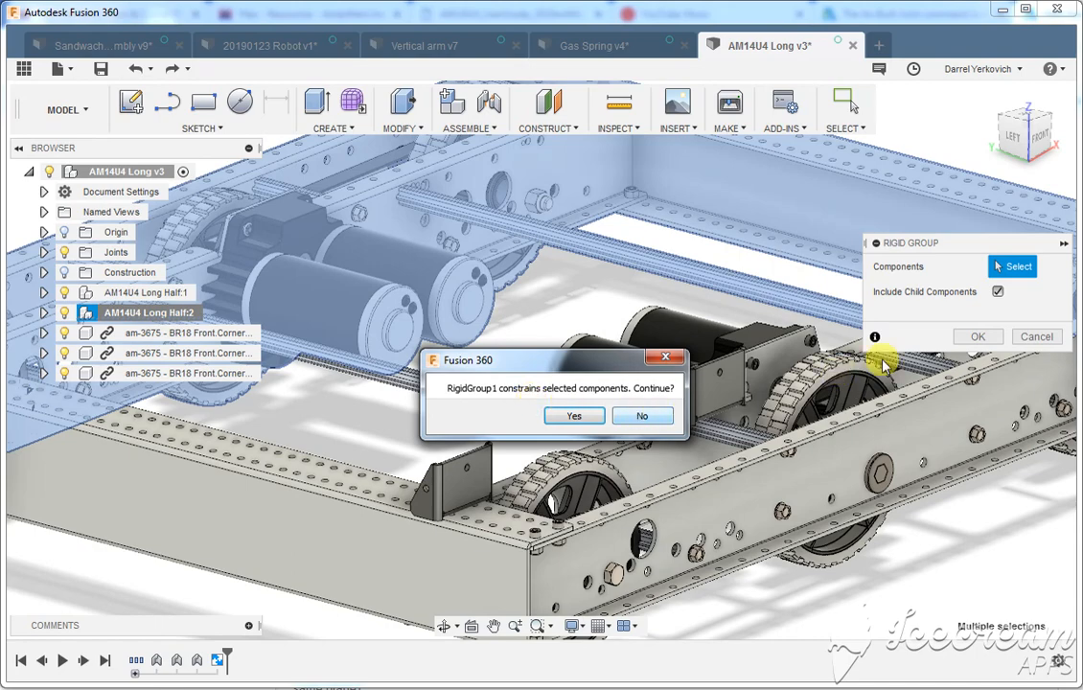
{"action": "left_click", "coordinate": [656, 414]}
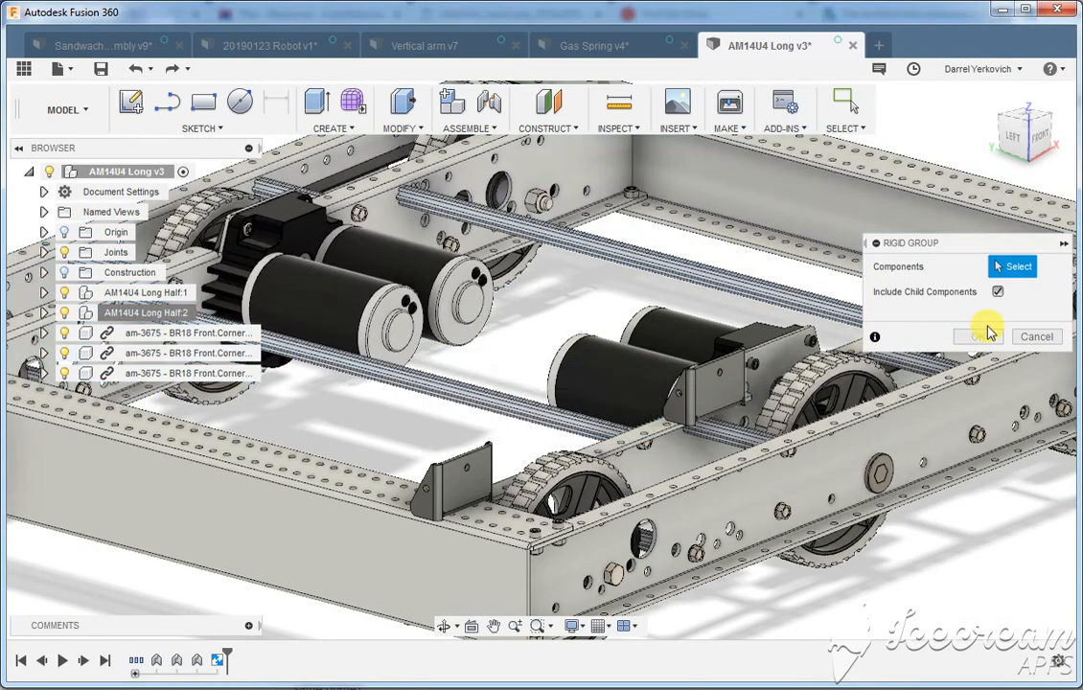
{"action": "left_click", "coordinate": [1034, 338]}
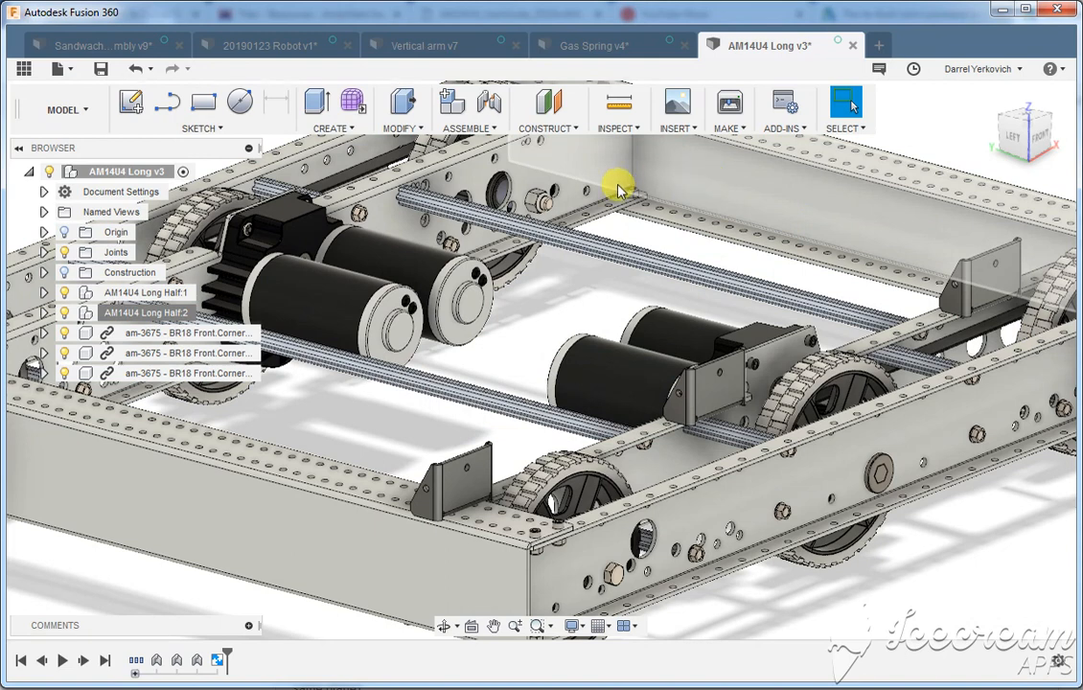
- Test whether AM14U4 Long Half:2 moves separately from the other half with a trial move, and undo the move
{"action": "middle_click_drag", "start_coordinate": [623, 181], "coordinate": [614, 192], "text": "shift"}
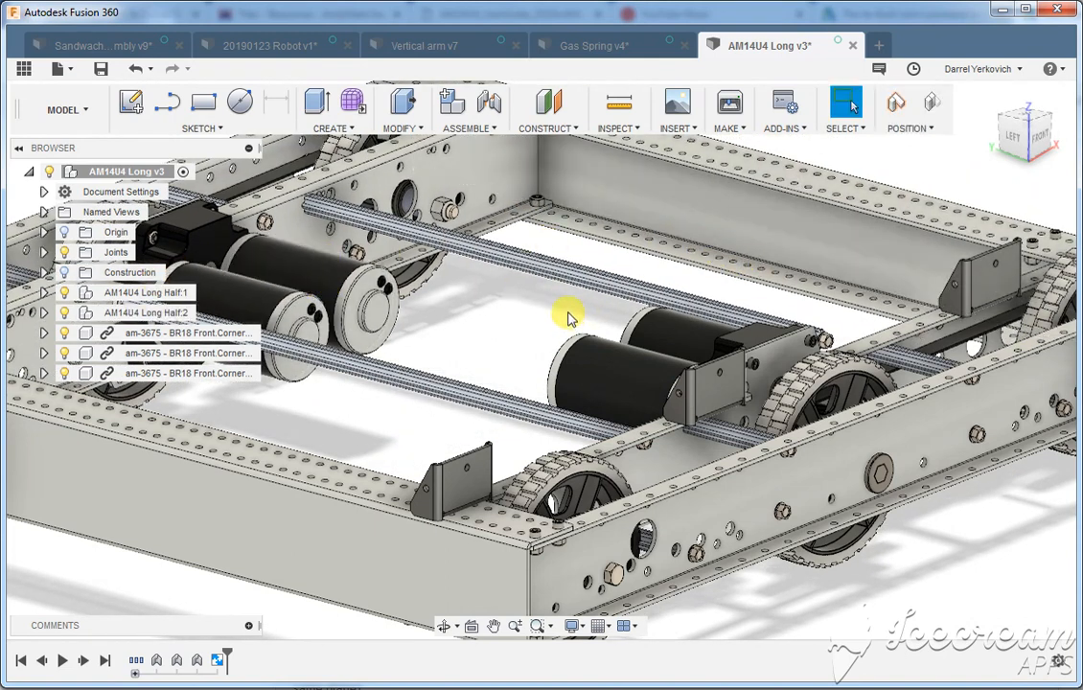
{"action": "scroll", "coordinate": [570, 311], "scroll_direction": "down", "scroll_amount": 5}
{"action": "scroll", "coordinate": [513, 330], "scroll_direction": "up", "scroll_amount": 1}
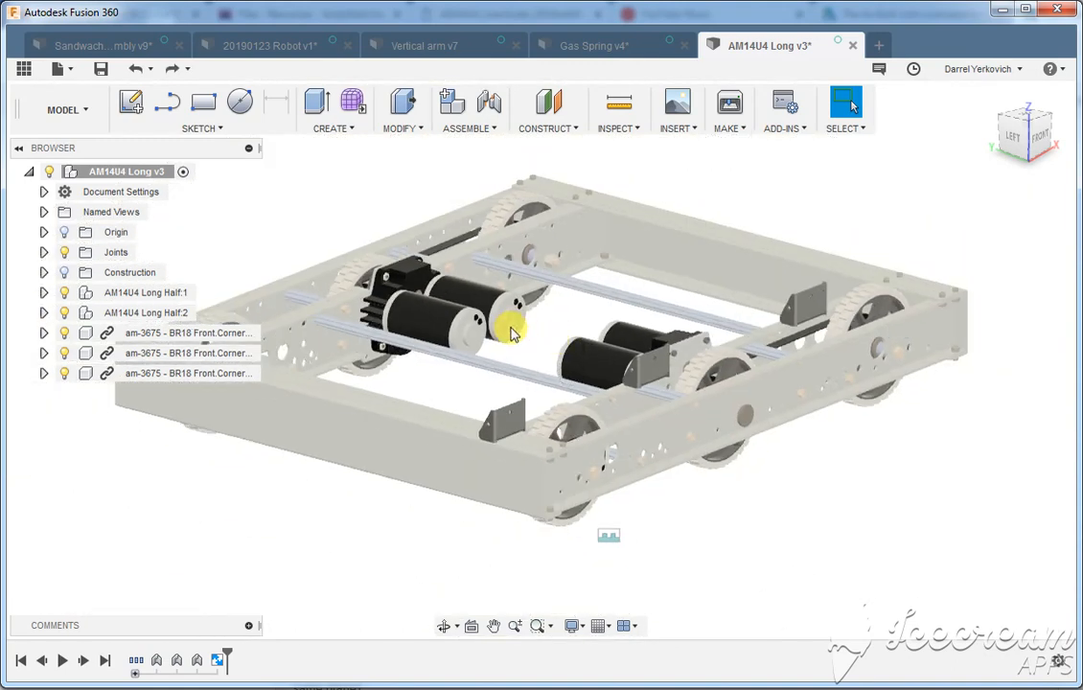
- Create a rigid as-built joint between AM14U4 Long Half:1 and AM14U4 Long Half:2
{"action": "middle_click_drag", "start_coordinate": [452, 387], "coordinate": [500, 390], "text": "shift"}
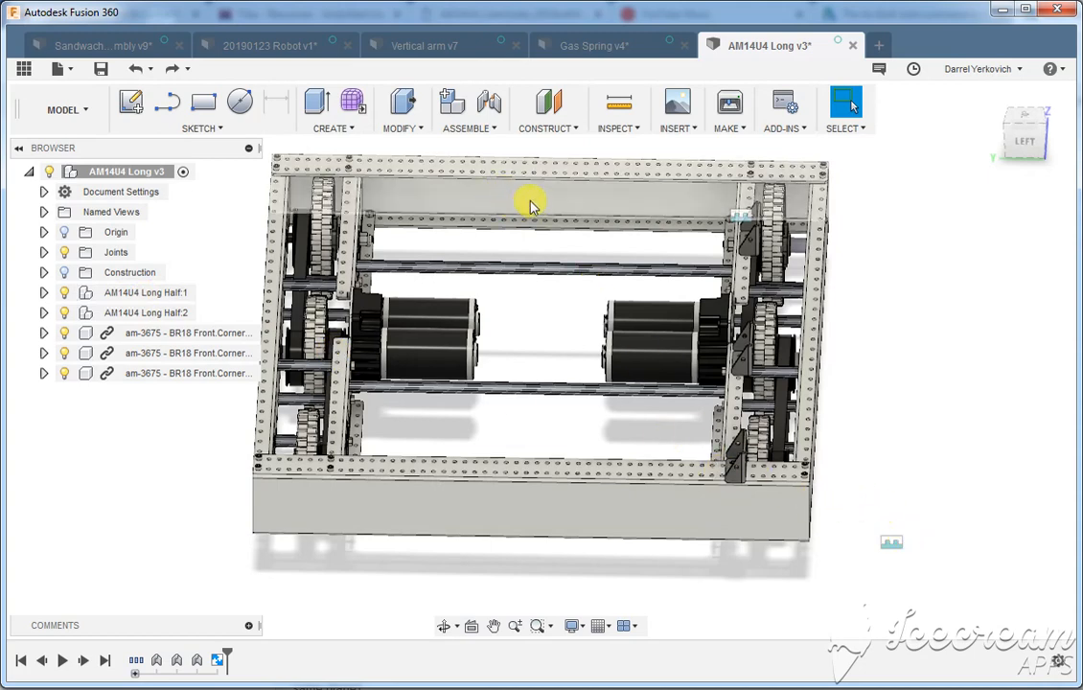
{"action": "left_click", "coordinate": [463, 128]}
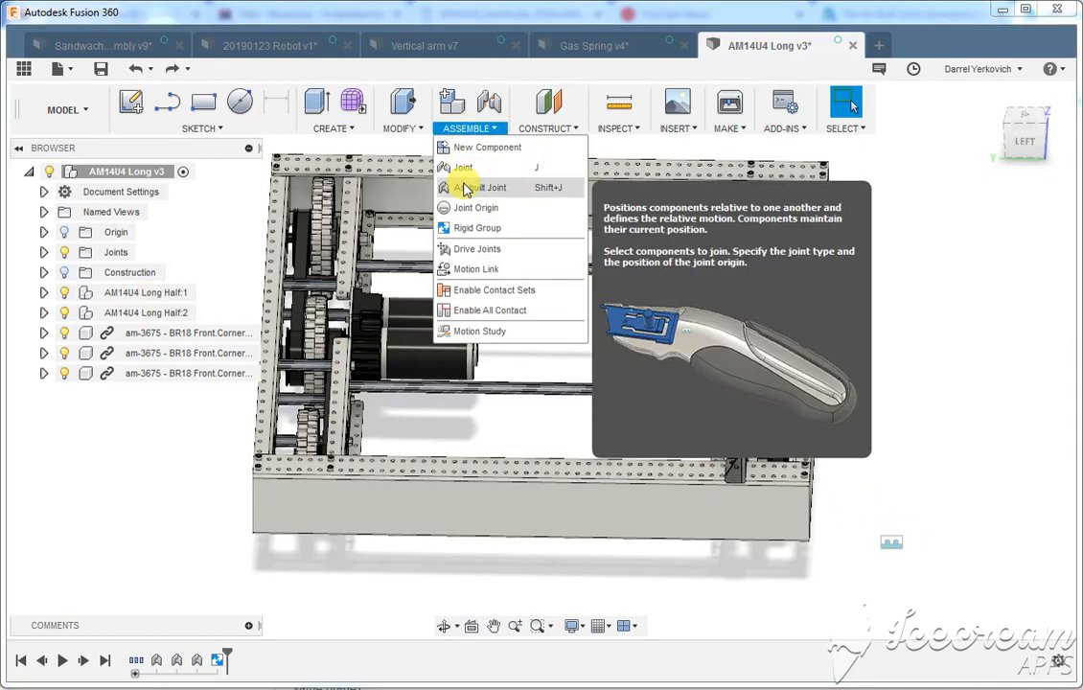
{"action": "left_click", "coordinate": [465, 186]}
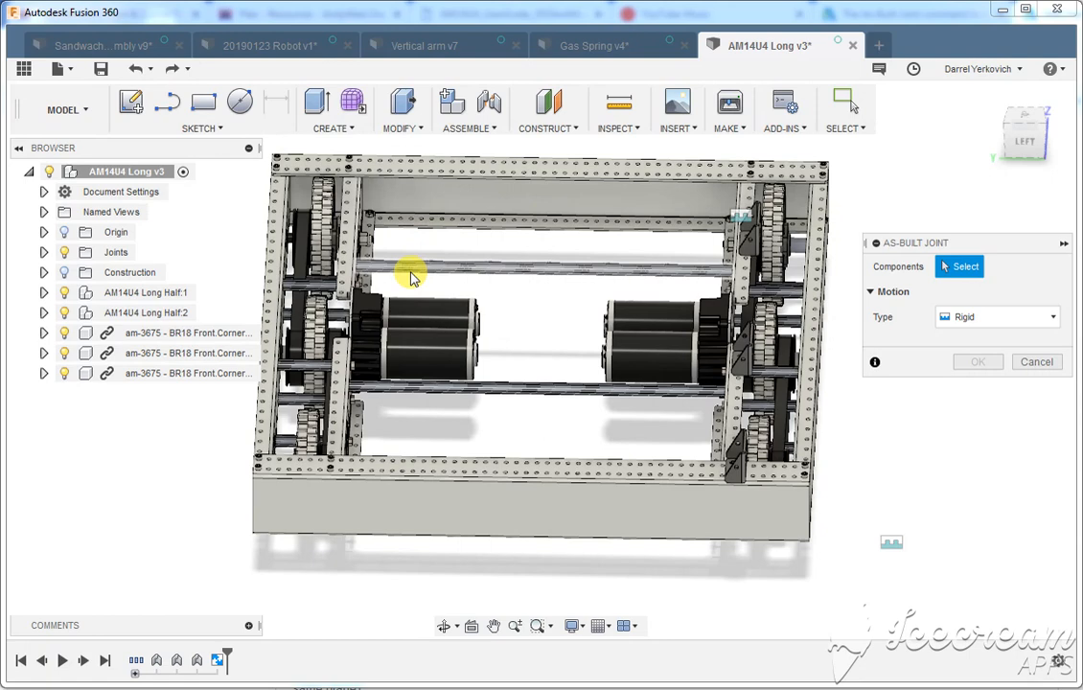
{"action": "left_click", "coordinate": [120, 293]}
{"action": "left_click", "coordinate": [146, 314]}
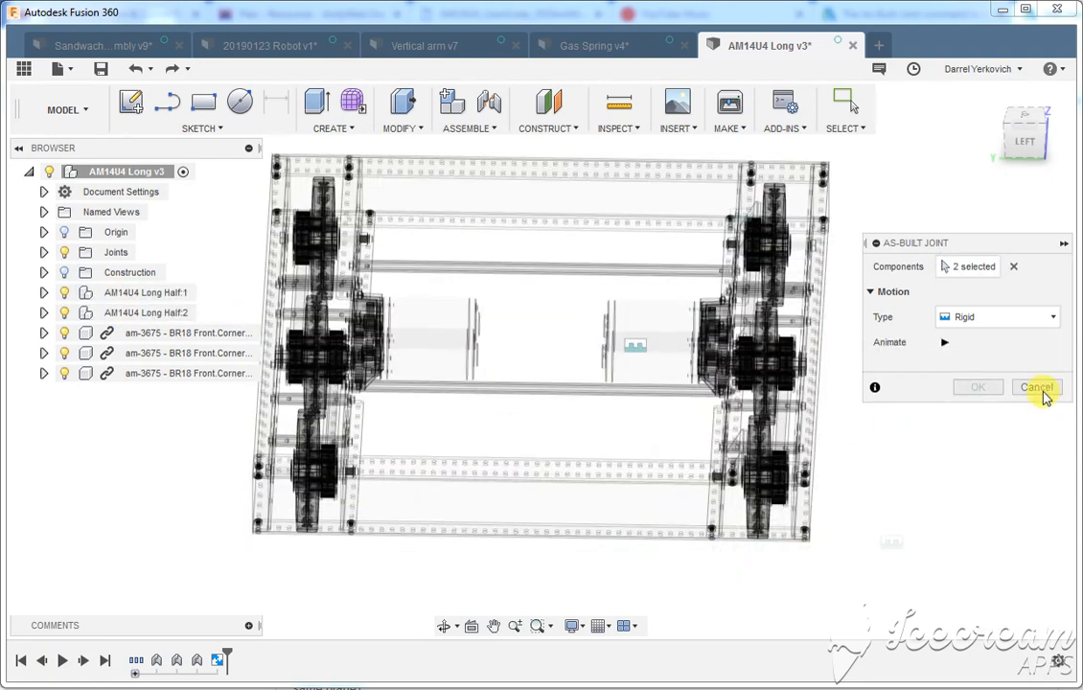
{"action": "left_click", "coordinate": [987, 393]}
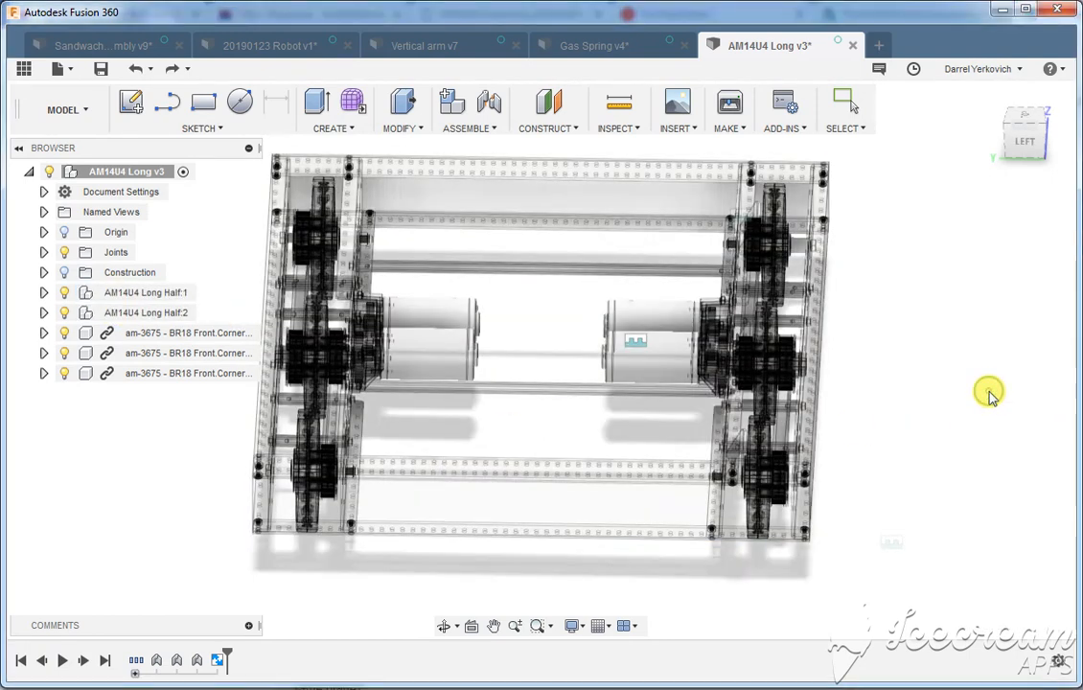
- Check that the whole chassis moves as one unit with a trial move, and revert it to its previous position
{"action": "left_click", "coordinate": [990, 96]}
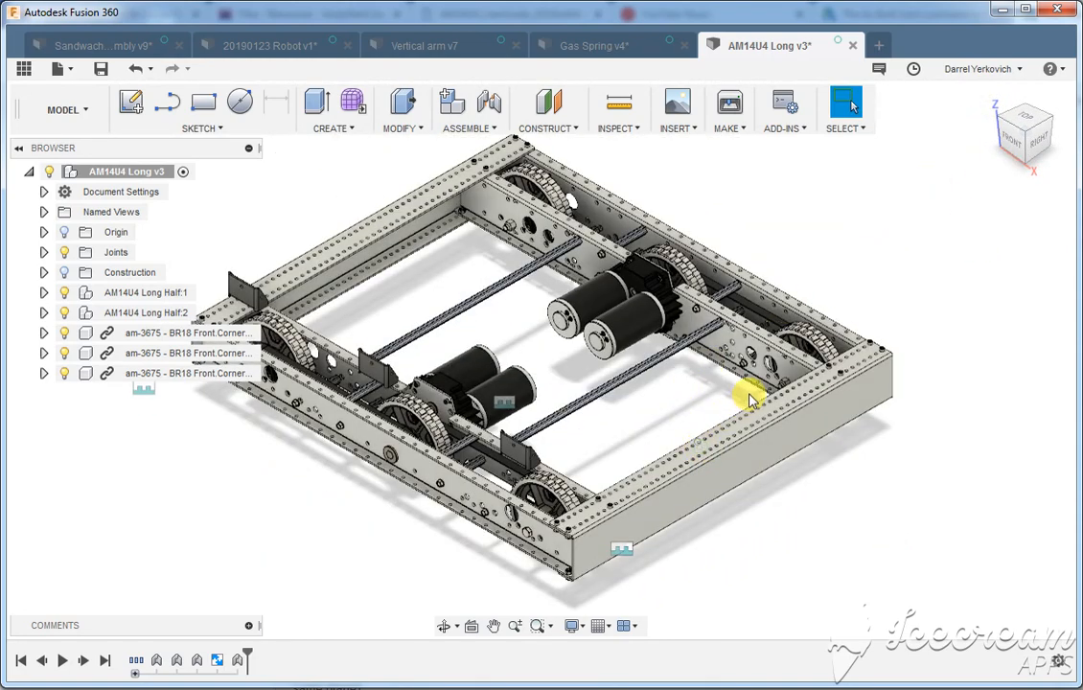
{"action": "left_click_drag", "start_coordinate": [752, 401], "coordinate": [749, 387]}
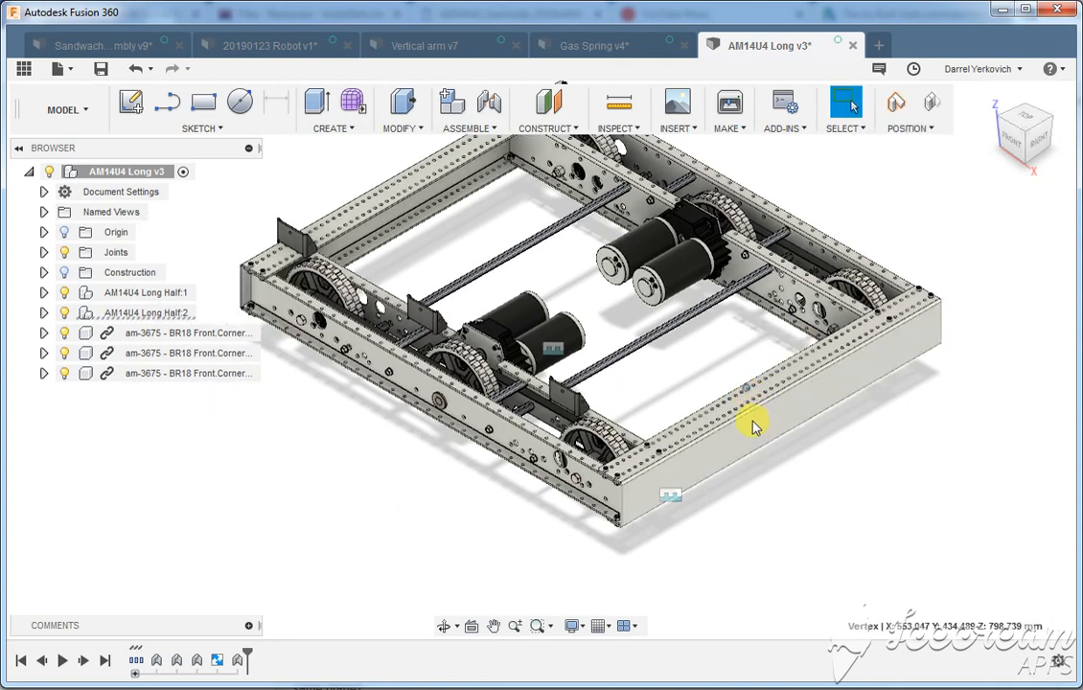
{"action": "middle_click_drag", "start_coordinate": [792, 349], "coordinate": [766, 439]}
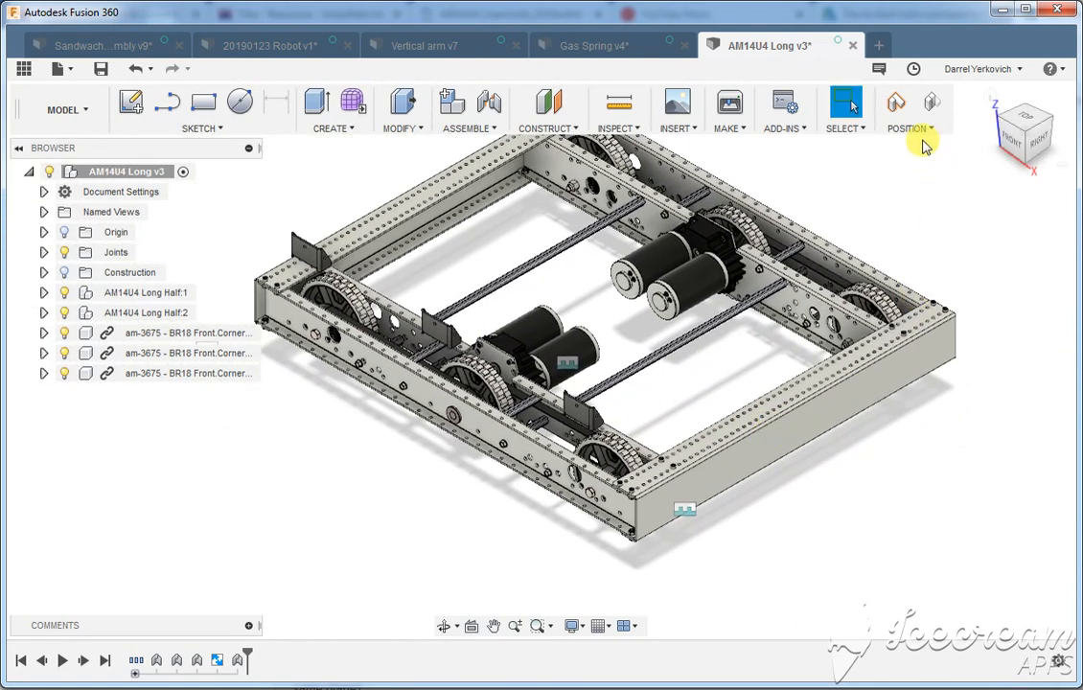
{"action": "left_click", "coordinate": [933, 102]}
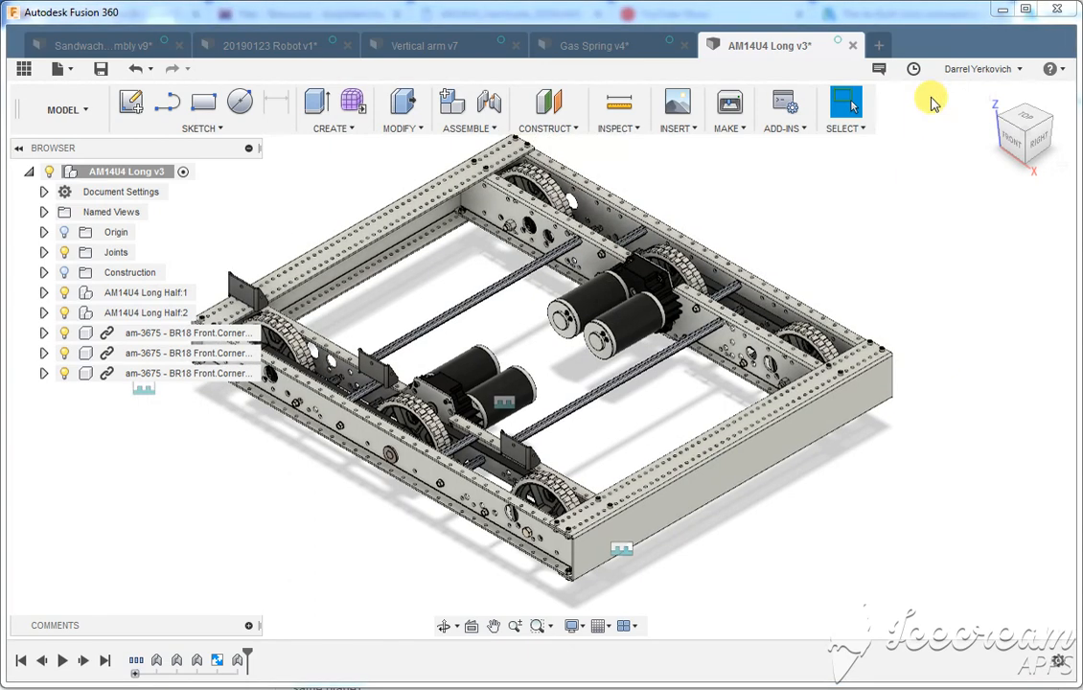
{"action": "scroll", "coordinate": [633, 364], "scroll_direction": "down", "scroll_amount": 3}
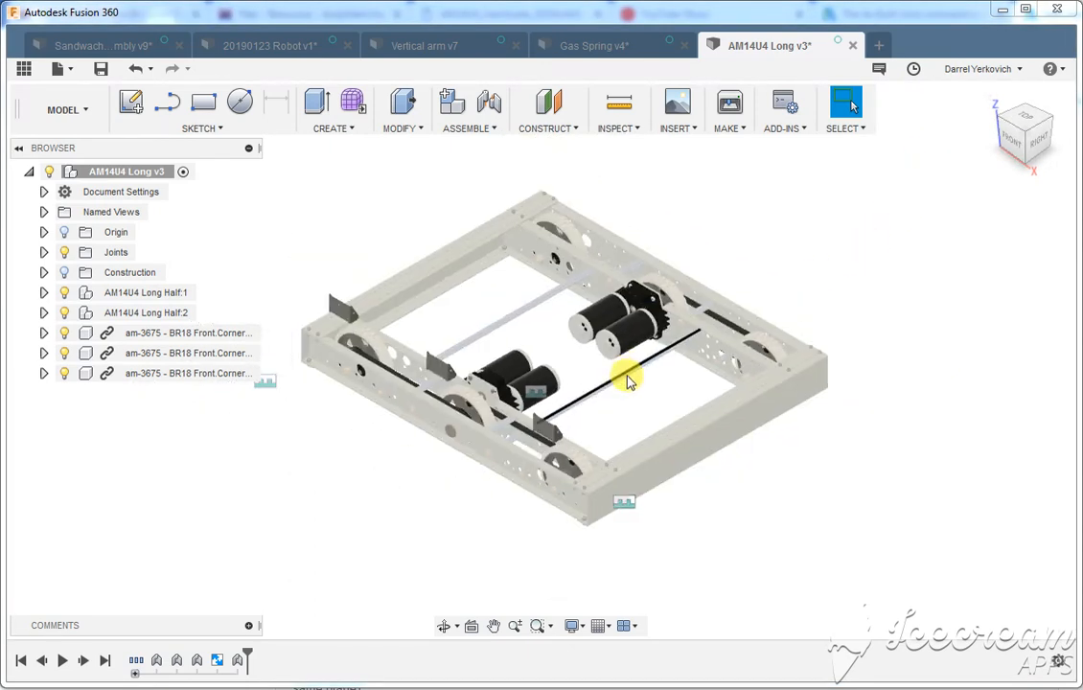
{"action": "middle_click_drag", "start_coordinate": [634, 406], "coordinate": [685, 462]}
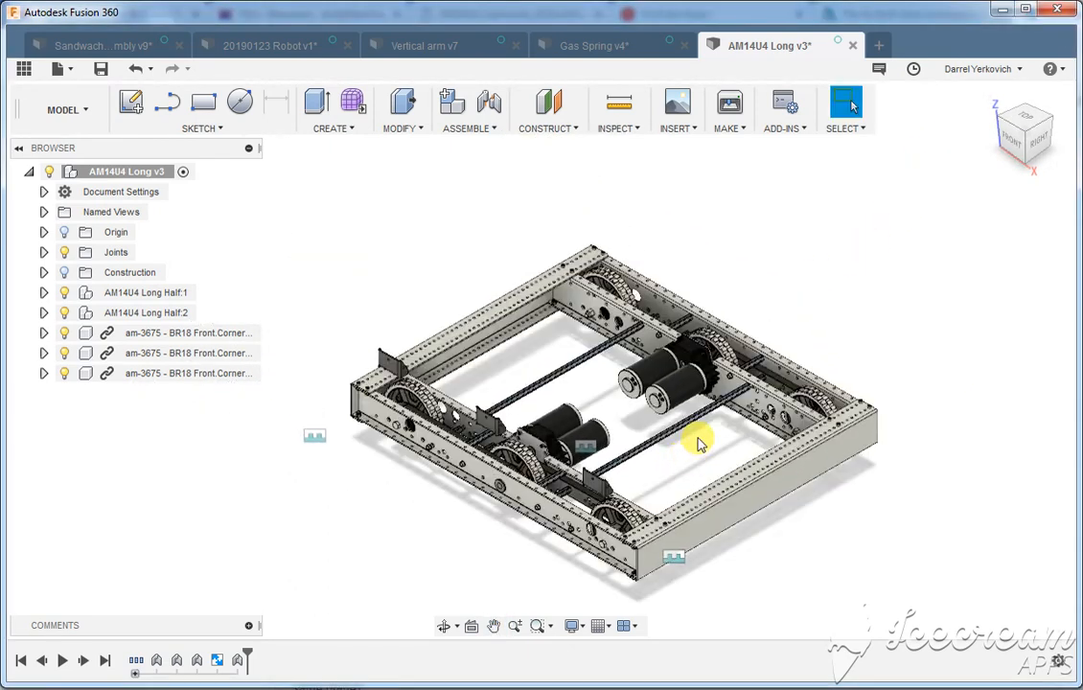